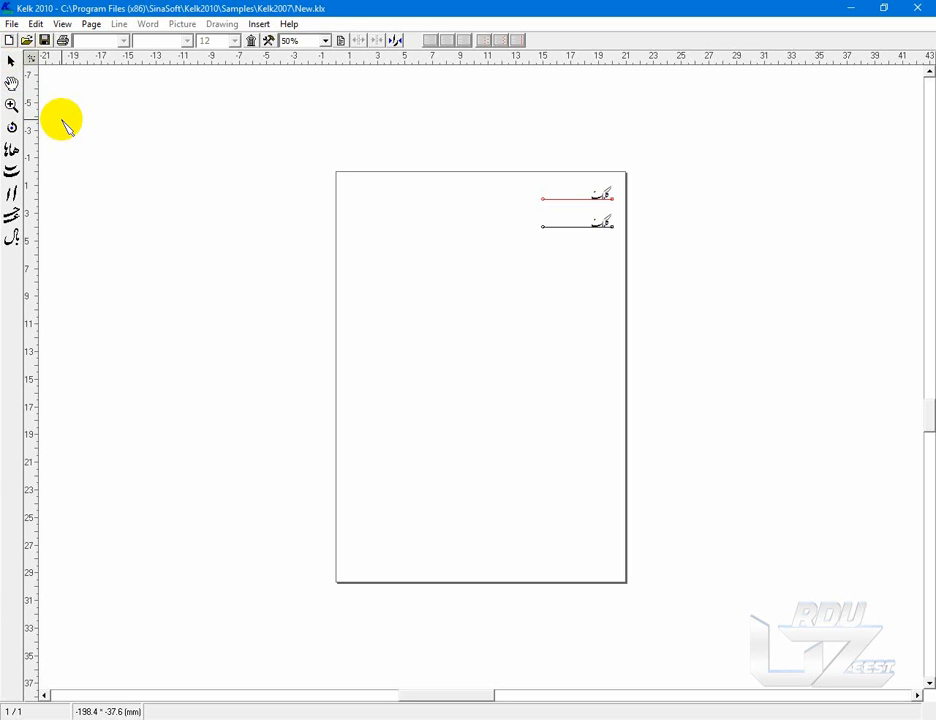
click(12, 24)
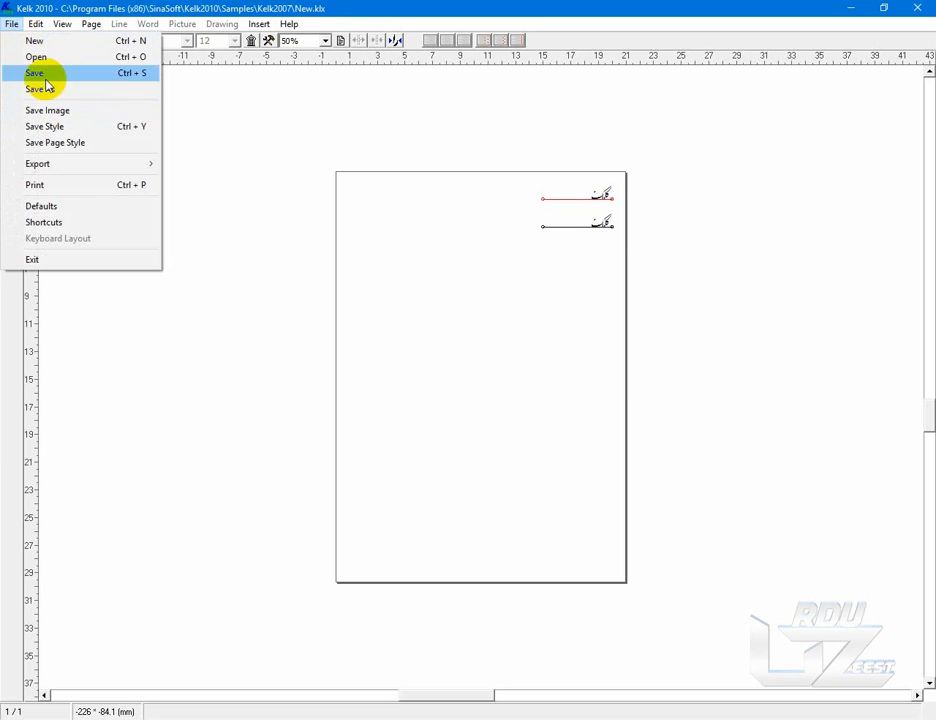
click(35, 24)
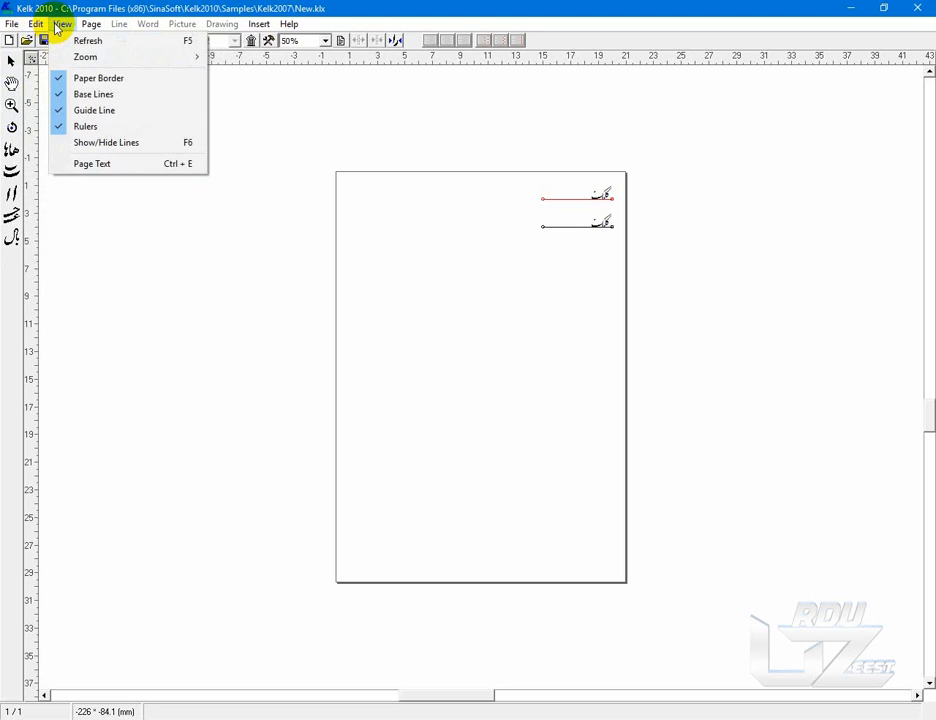
mouse_move(104, 34)
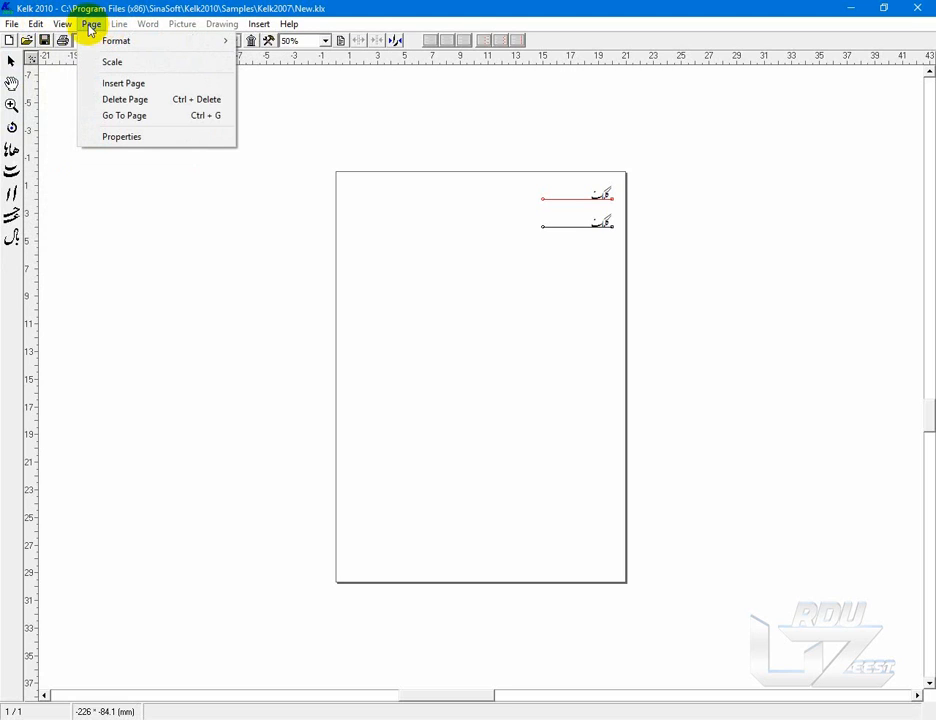
mouse_move(69, 27)
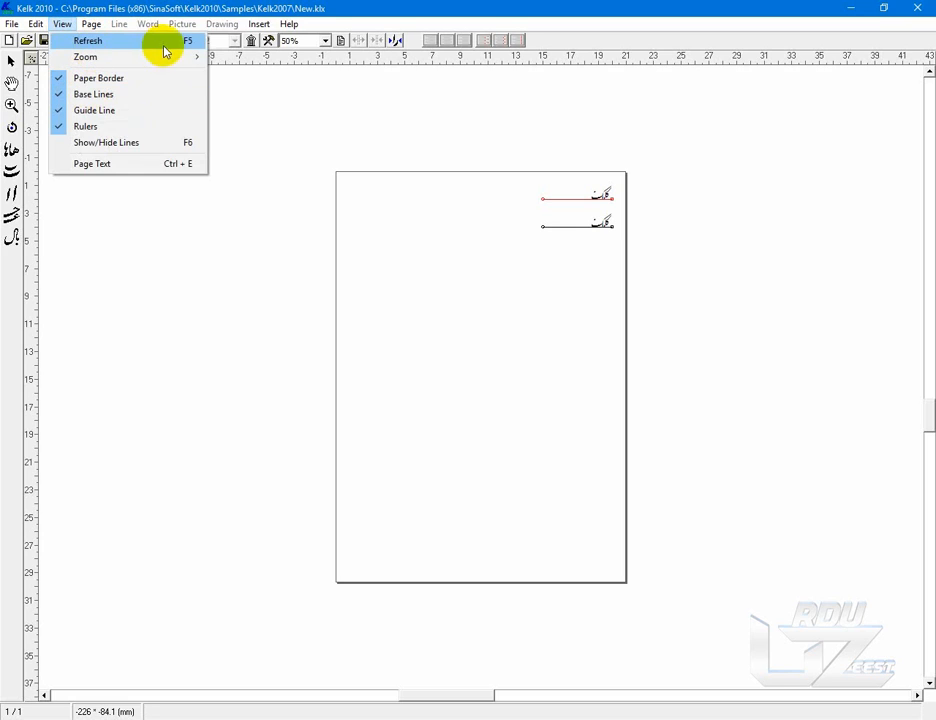
click(278, 164)
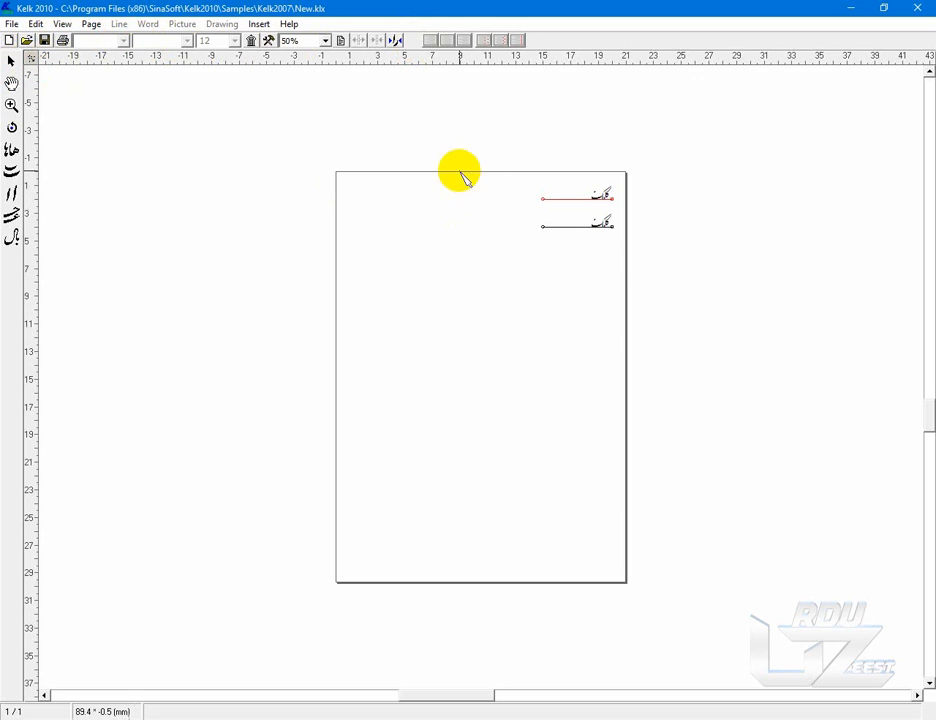
Step: Select both calligraphy words on the page and zoom in on them
drag(462, 173, 630, 259)
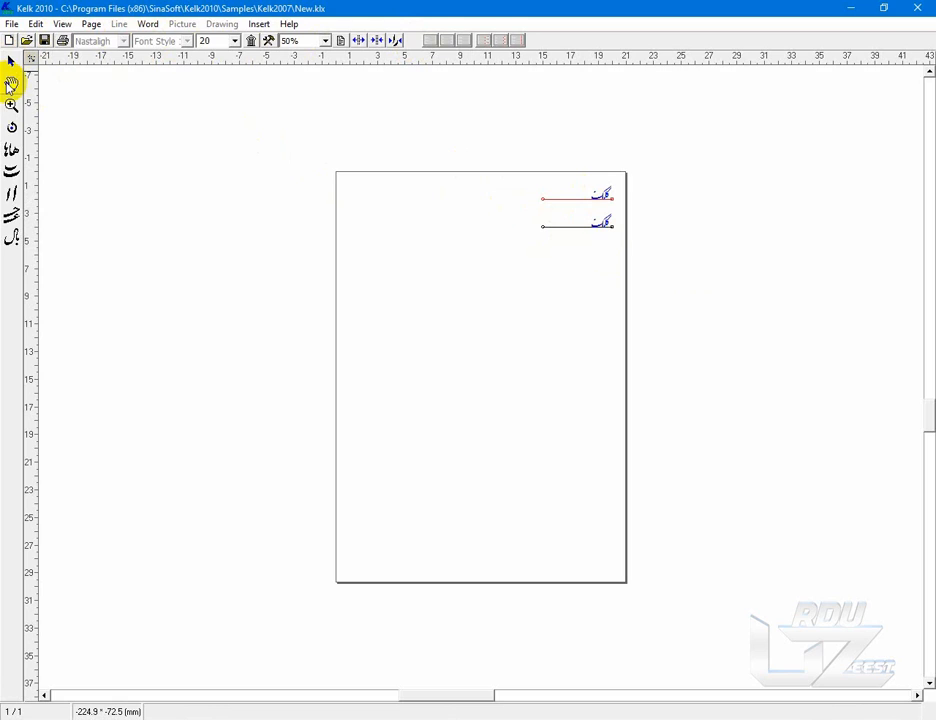
click(11, 87)
mouse_move(591, 187)
mouse_down()
mouse_move(591, 242)
mouse_move(593, 193)
mouse_up()
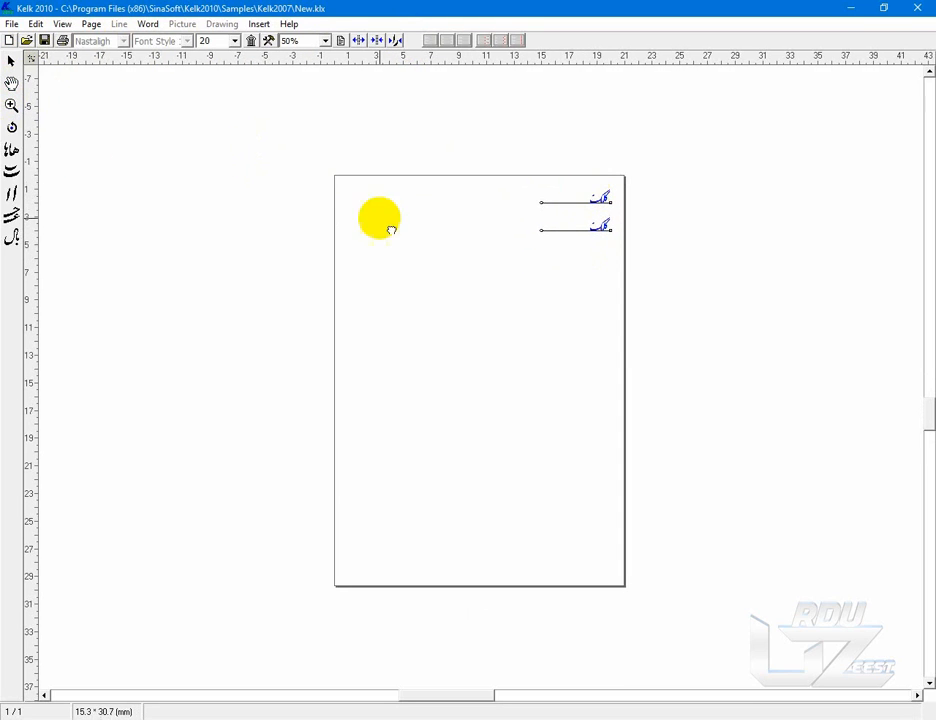
click(12, 106)
drag(447, 167, 632, 274)
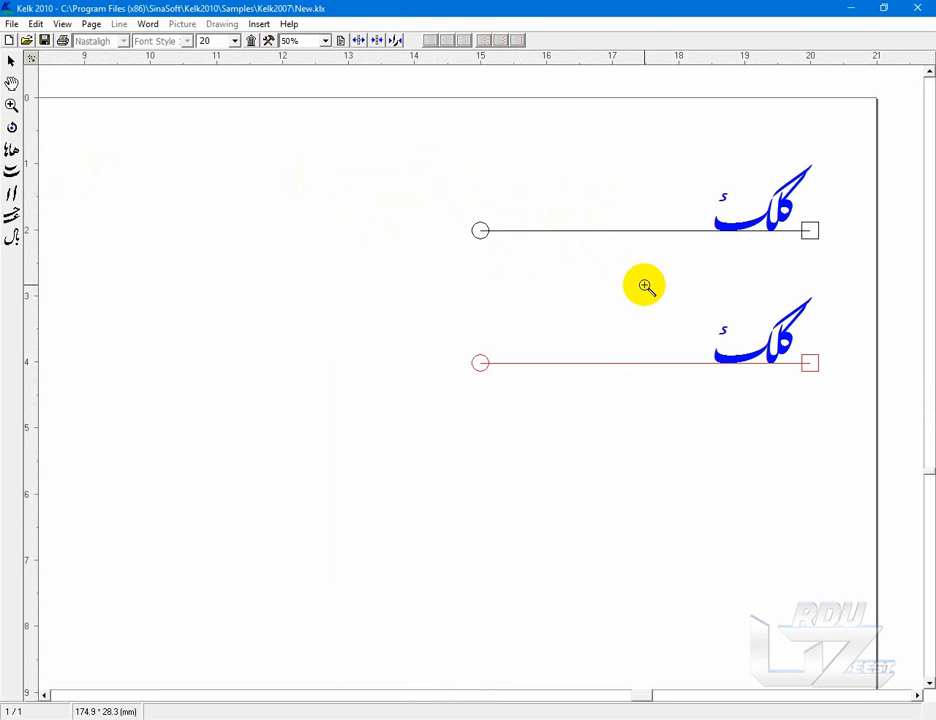
scroll(645, 286, down, 1)
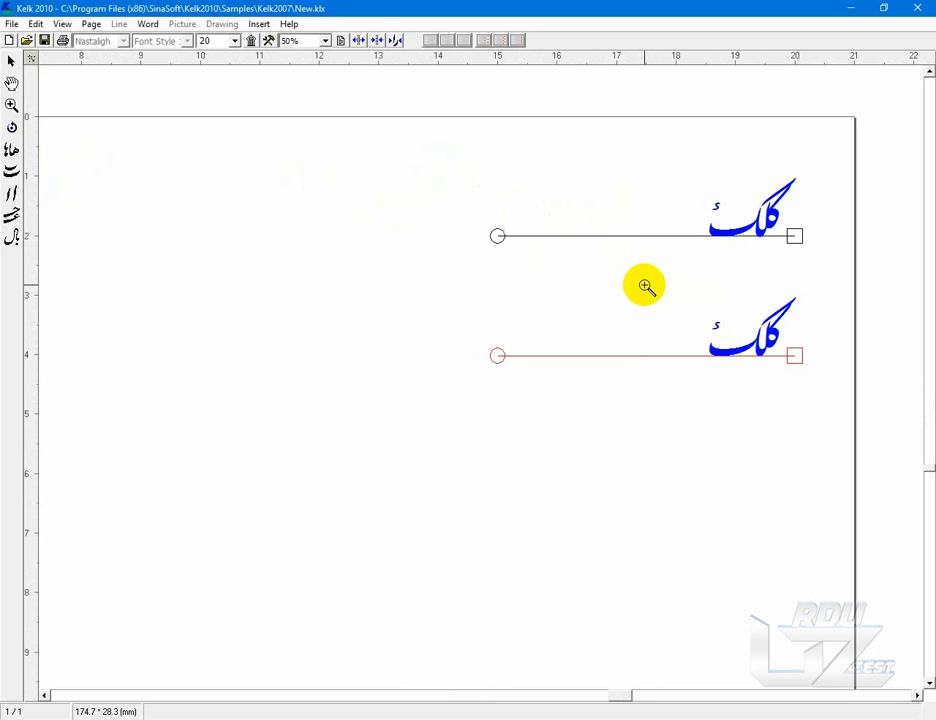
scroll(645, 286, up, 1)
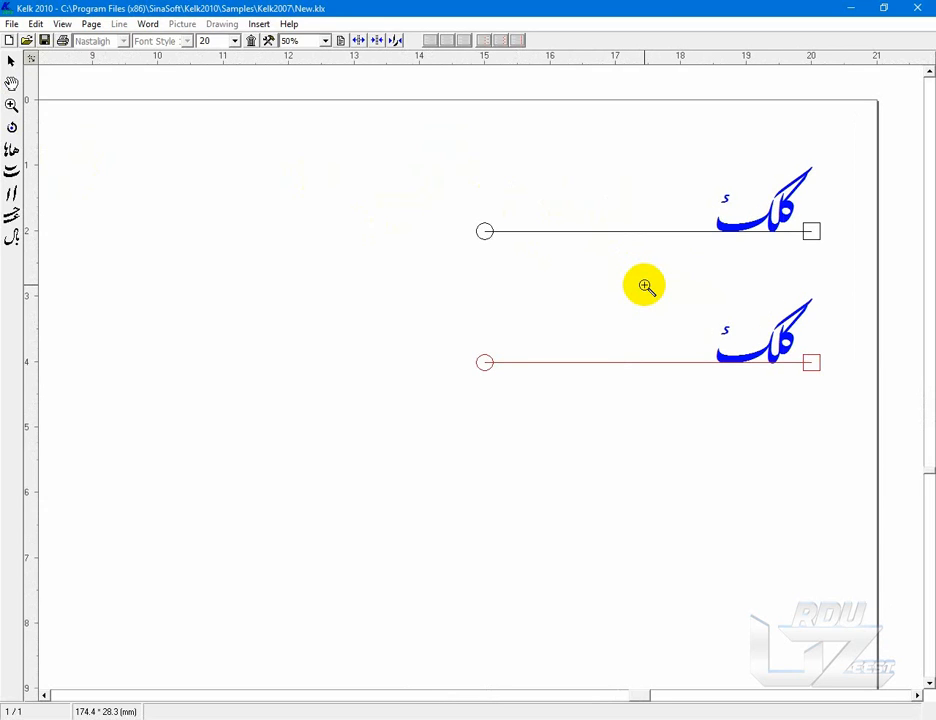
scroll(645, 286, down, 1)
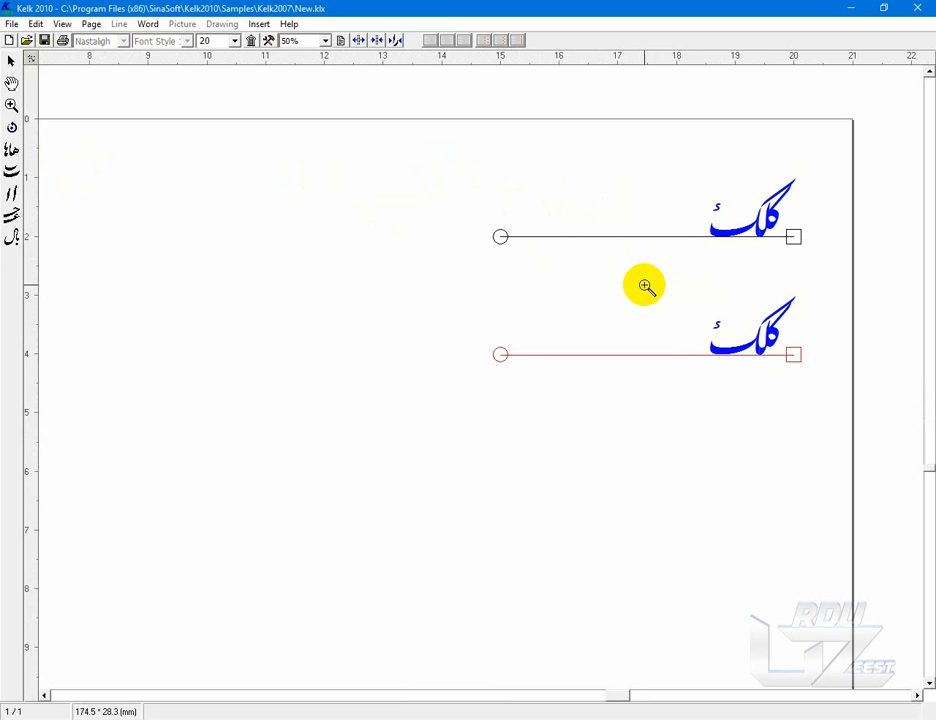
Step: Rotate the upper text line a full turn about its square handle and move that handle to about 15.2 cm across, 5.8 cm down
click(14, 130)
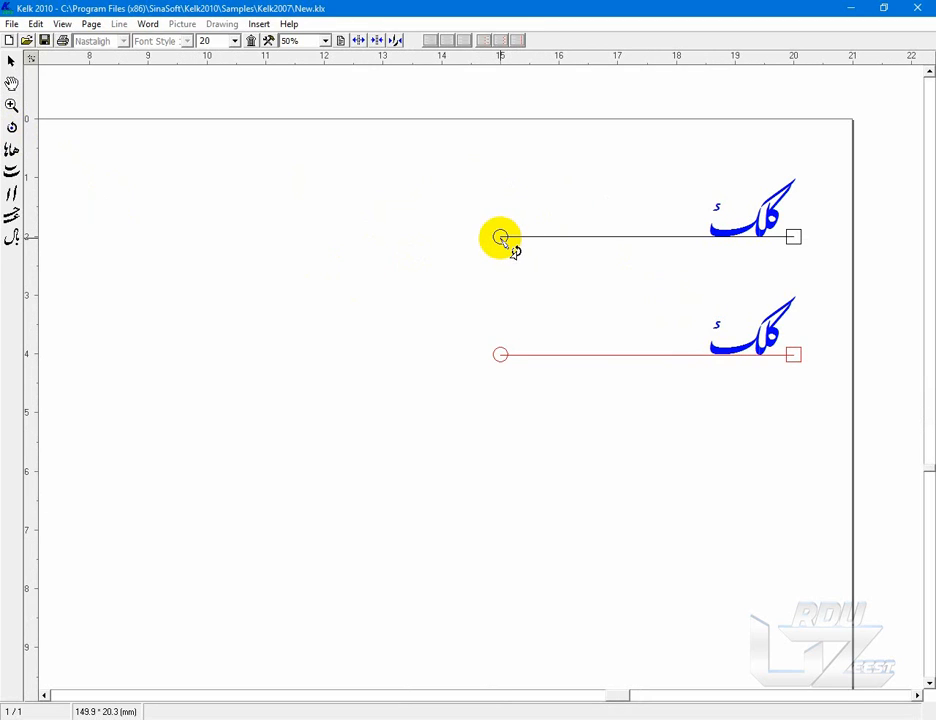
drag(503, 240, 722, 248)
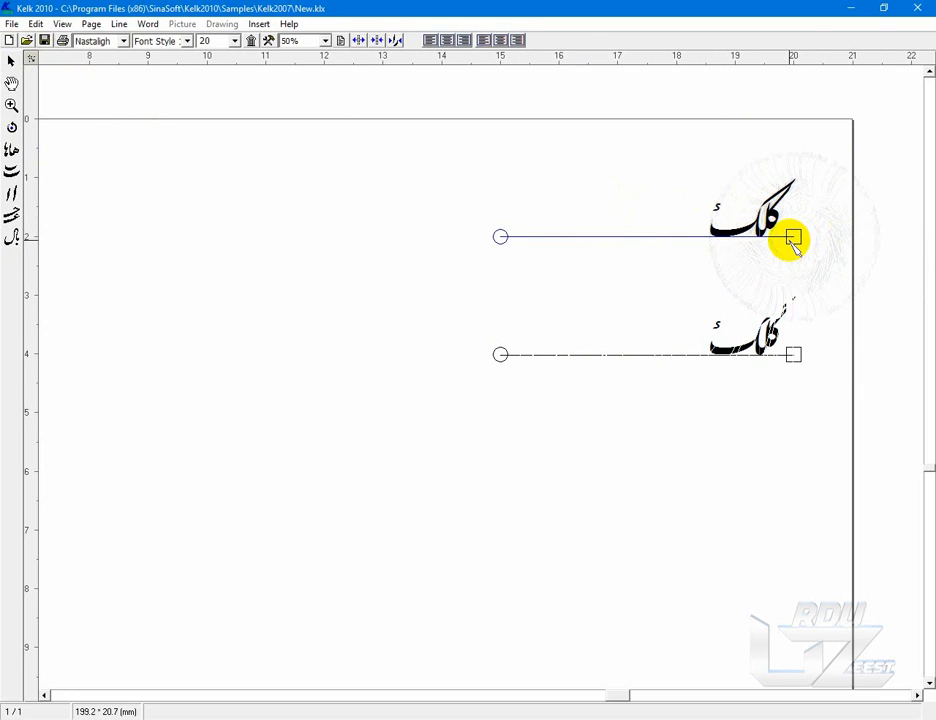
drag(792, 240, 461, 538)
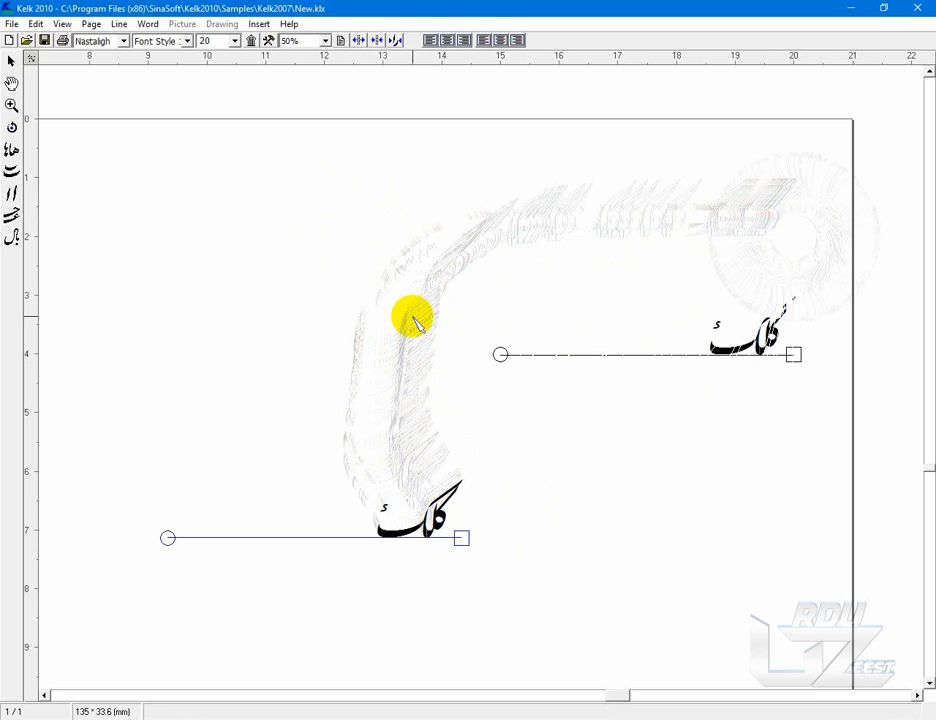
drag(463, 539, 512, 458)
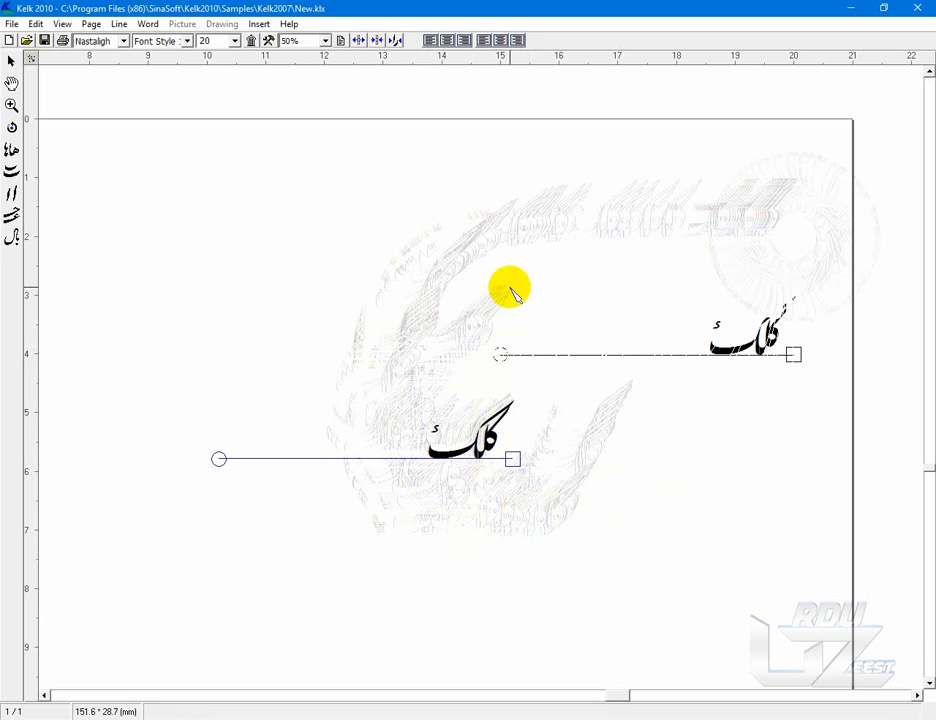
click(62, 23)
click(82, 41)
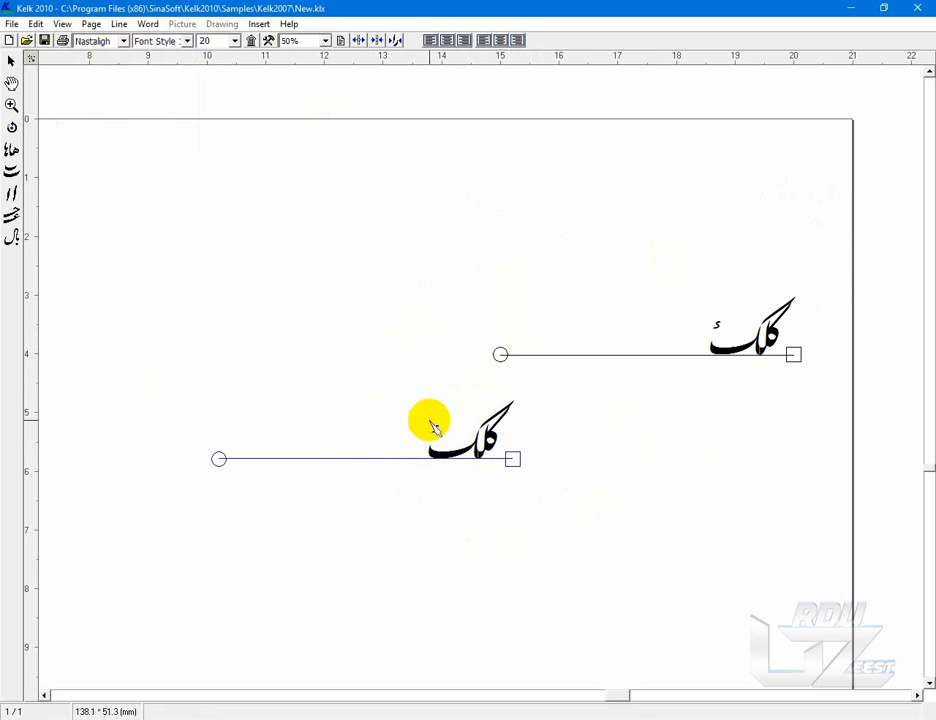
Step: Change the moved text line's font to Naskh
click(124, 42)
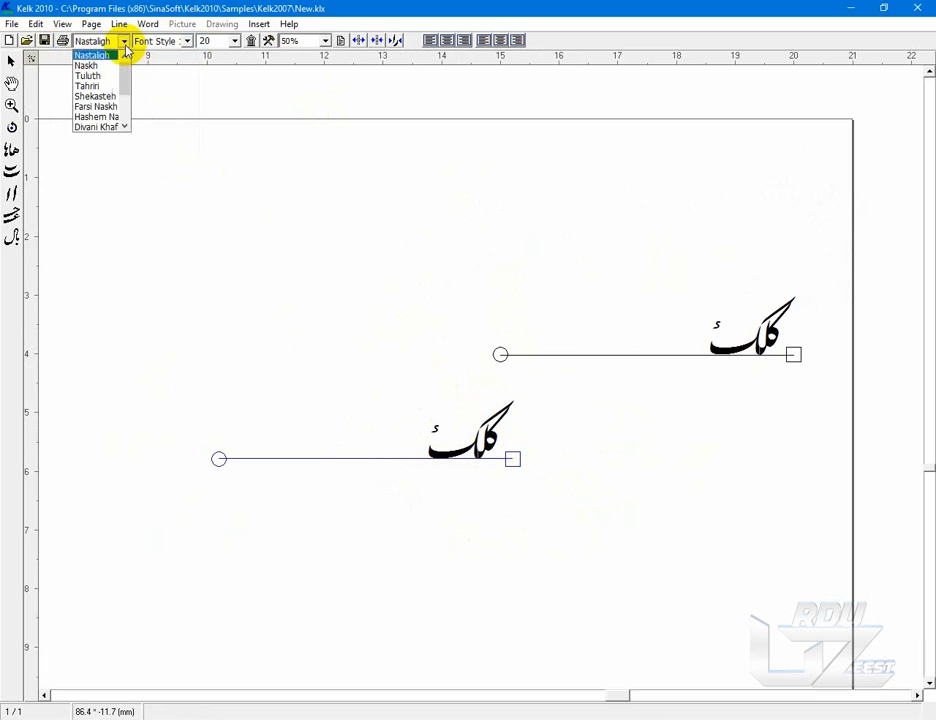
click(124, 42)
click(123, 43)
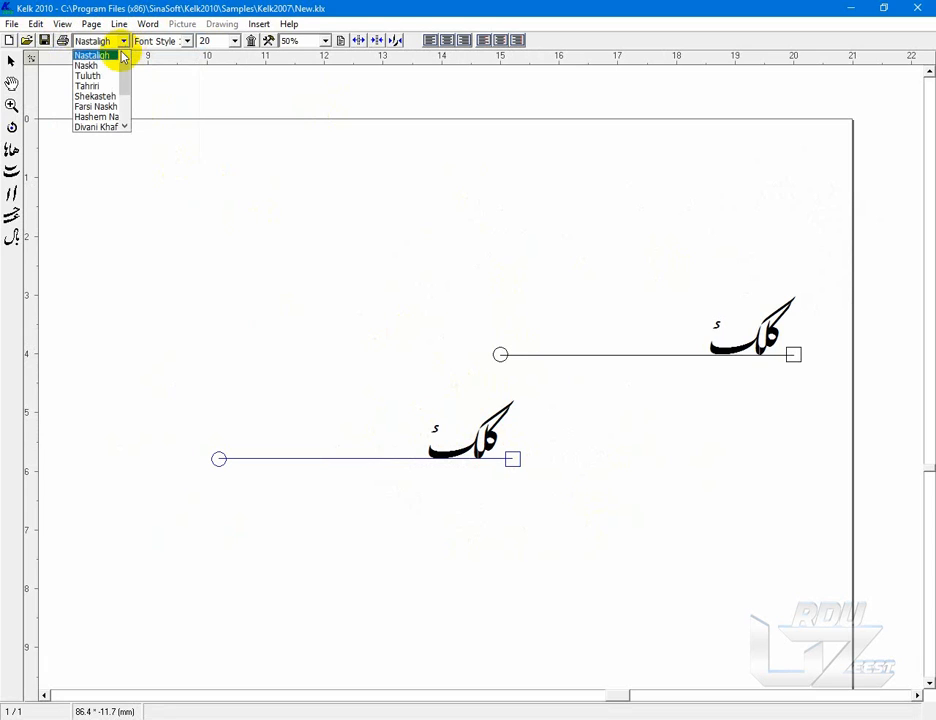
click(125, 125)
click(126, 124)
scroll(127, 79, up, 5)
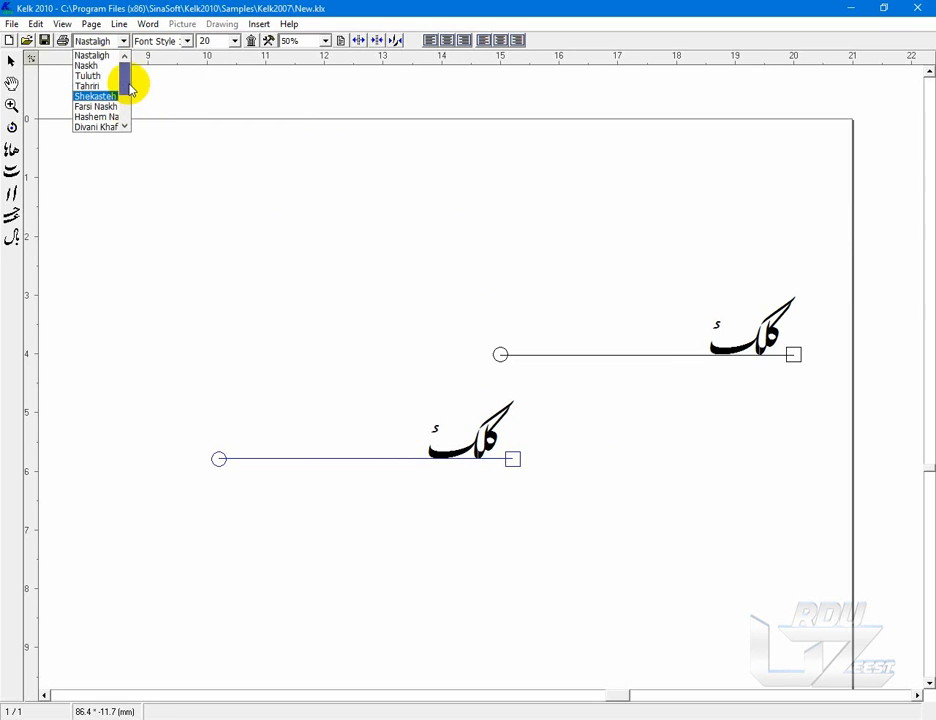
click(92, 64)
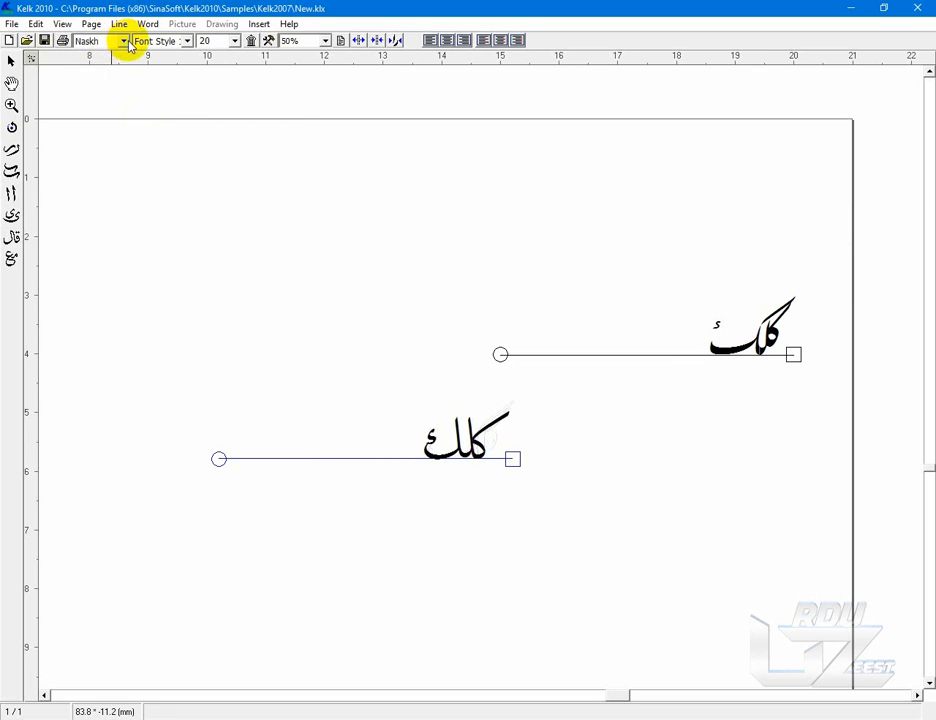
Step: Try the Tuluth, Tahriri and Farsi Naskh fonts on the moved text line
click(123, 41)
click(104, 63)
click(121, 42)
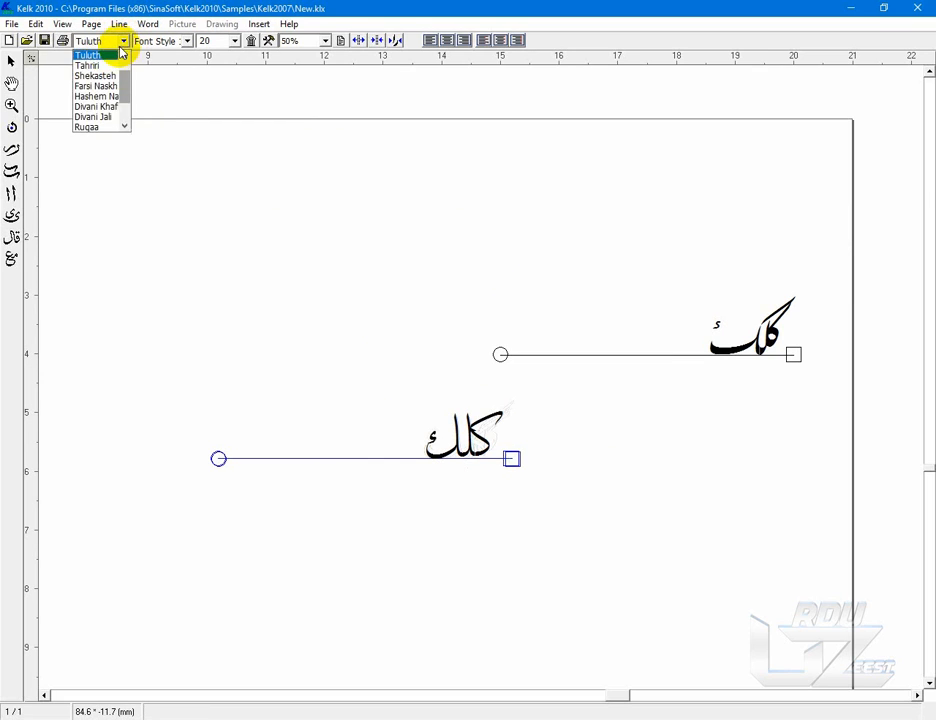
click(116, 65)
click(121, 41)
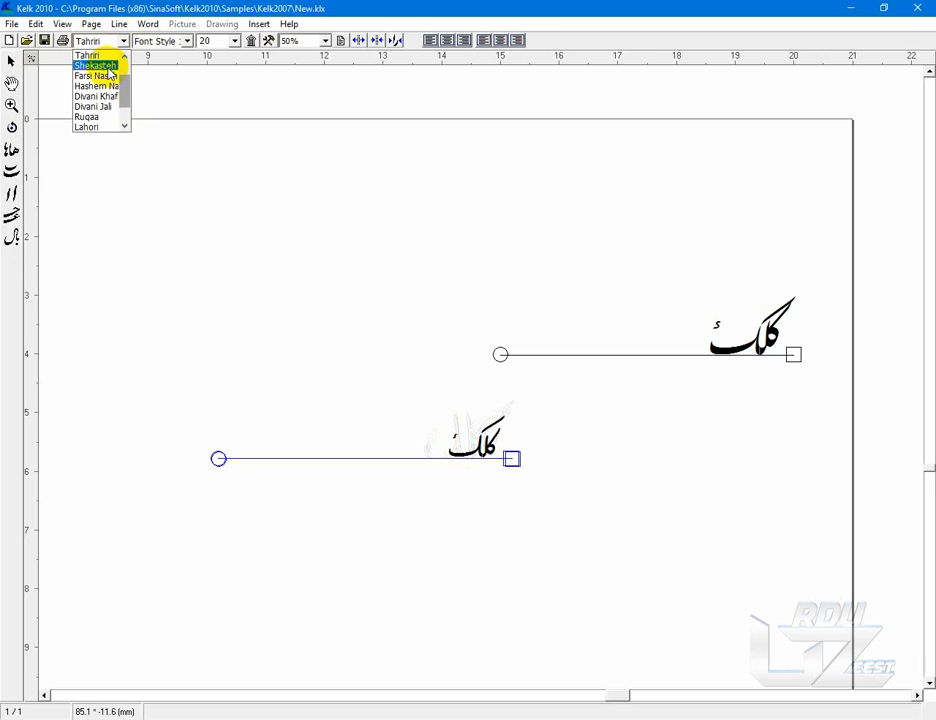
click(120, 70)
Step: Try the Divani Khaf, Lahori and Kuffi fonts on the moved text line
click(123, 41)
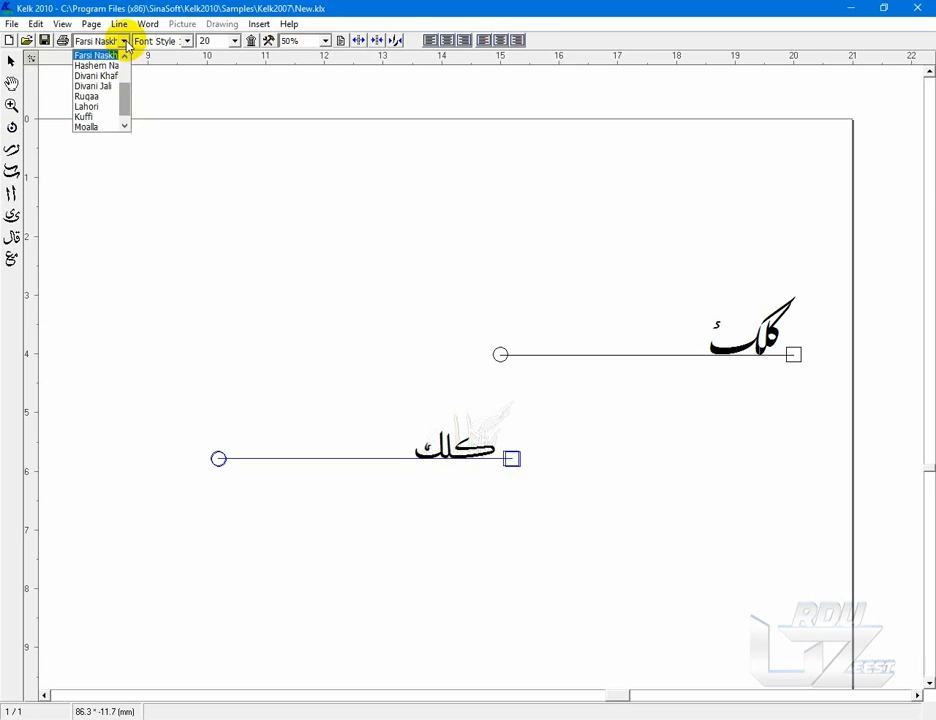
click(107, 77)
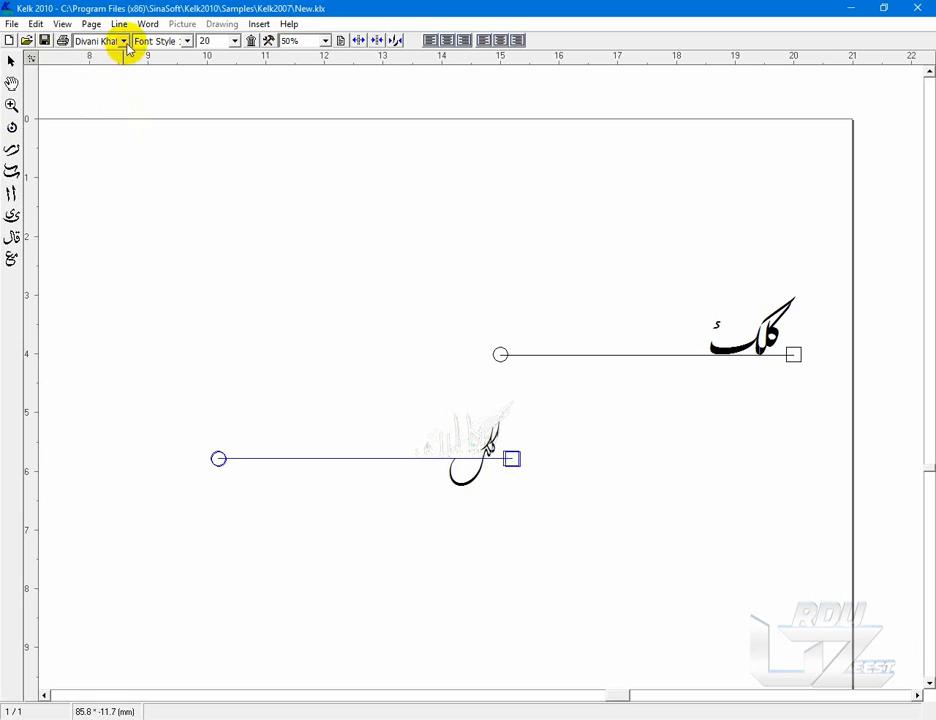
click(123, 41)
click(105, 97)
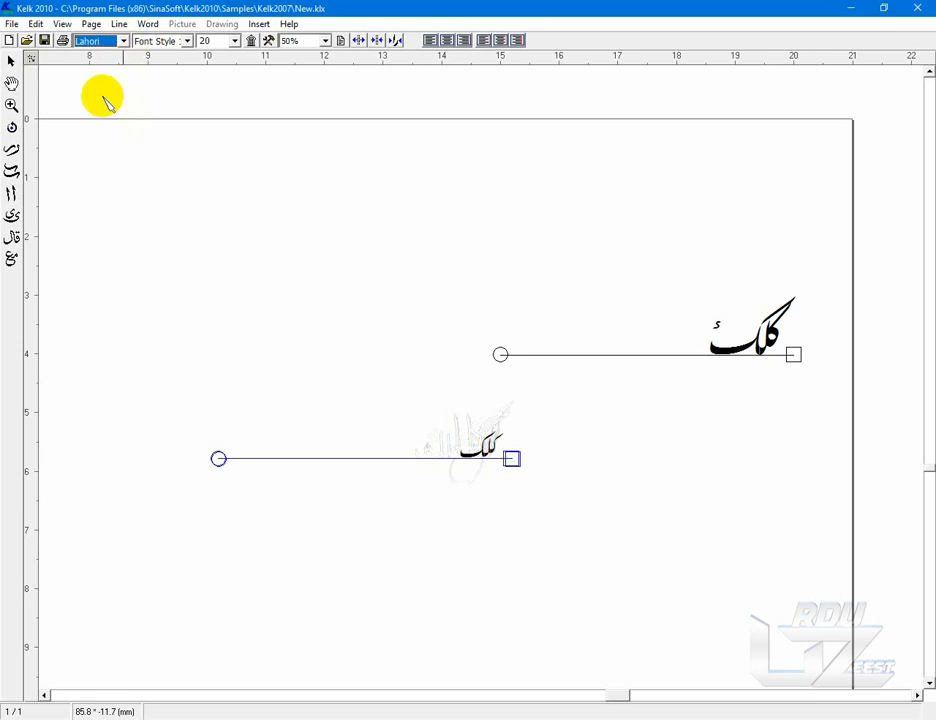
click(123, 41)
click(103, 108)
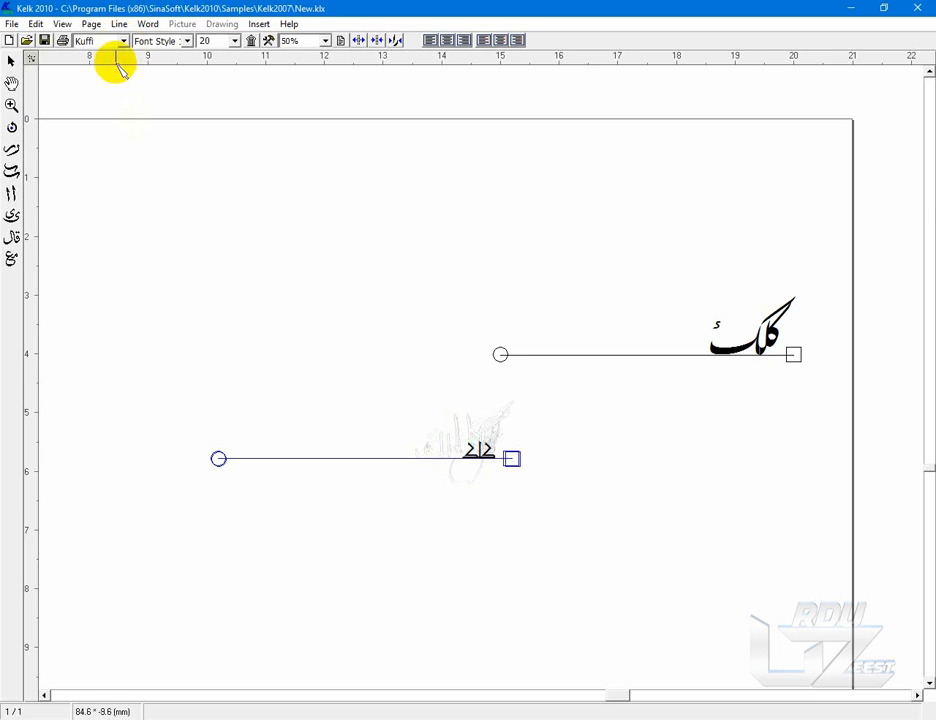
Step: Set the moved text line's font to Moalla and its size to 48
click(123, 41)
click(104, 116)
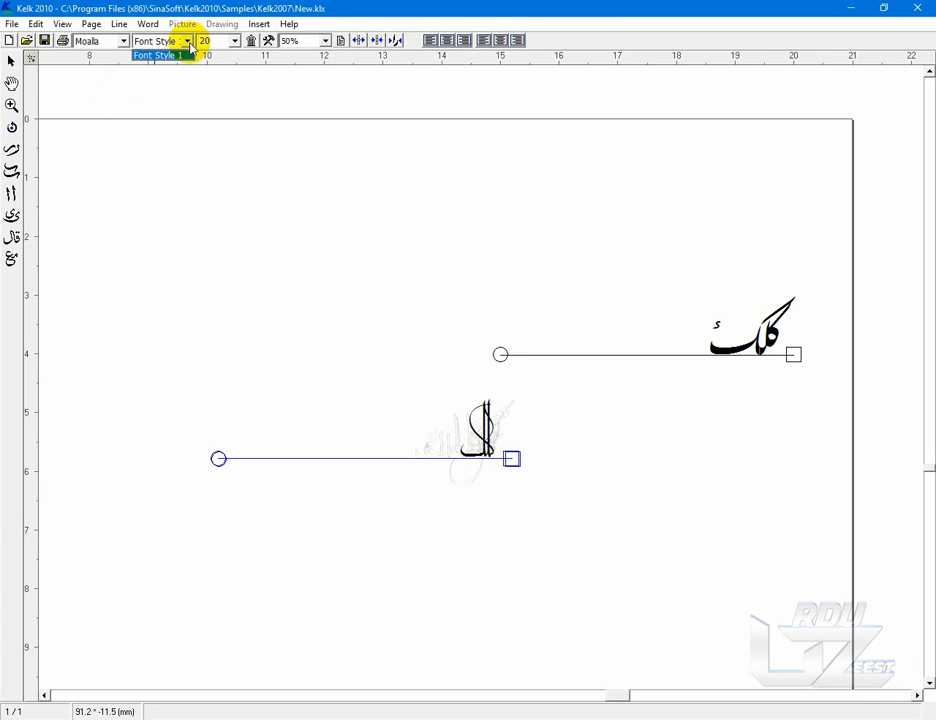
click(235, 46)
click(235, 42)
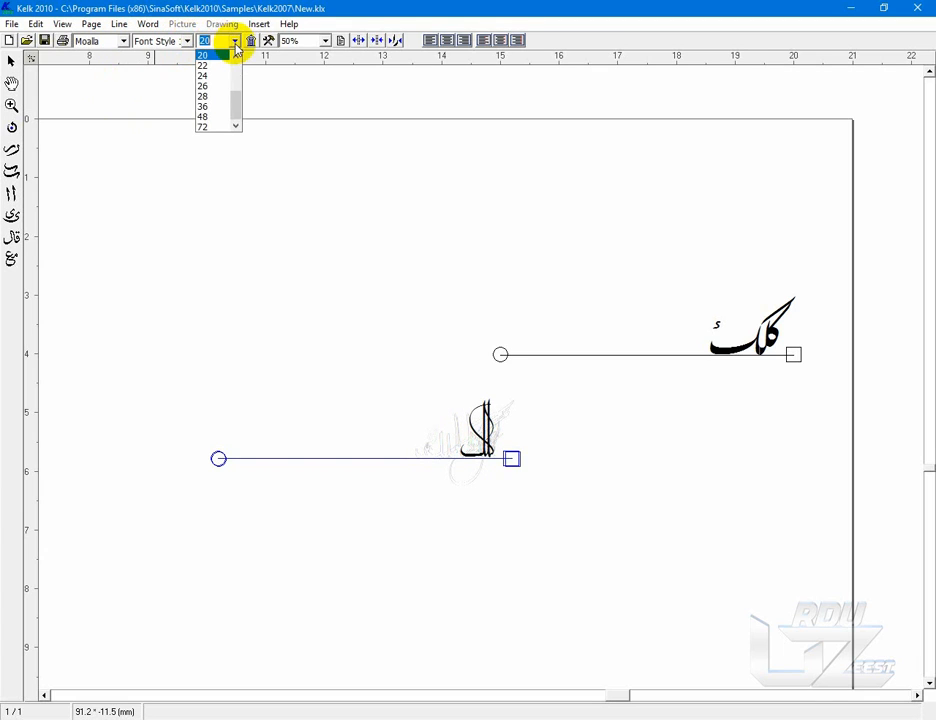
click(215, 117)
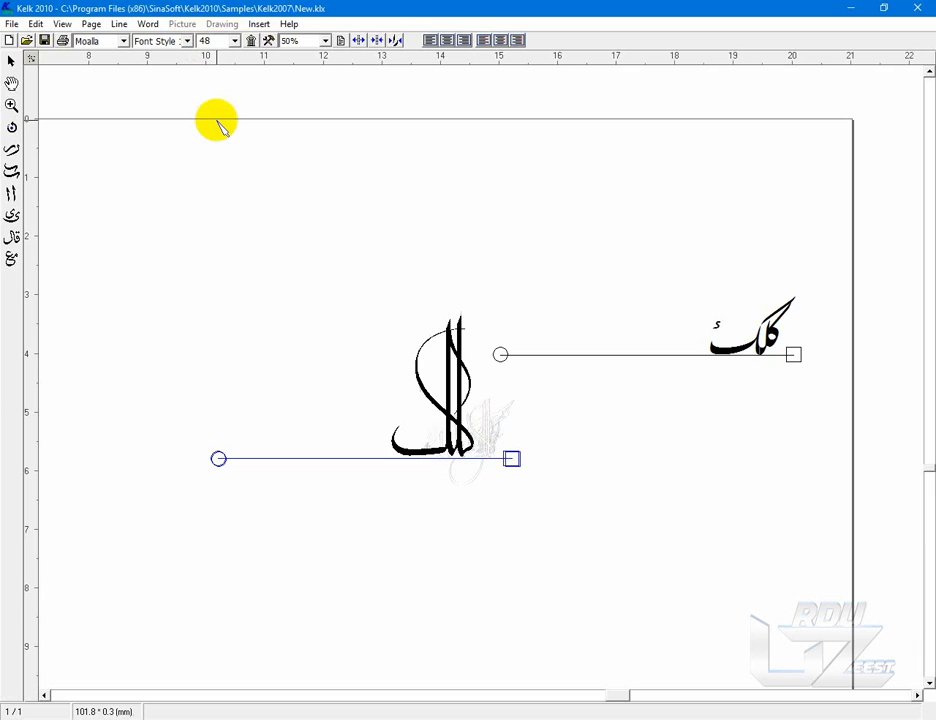
Step: Examine the dots and diacritics palette, the floating tool palette and the available zoom levels
click(253, 42)
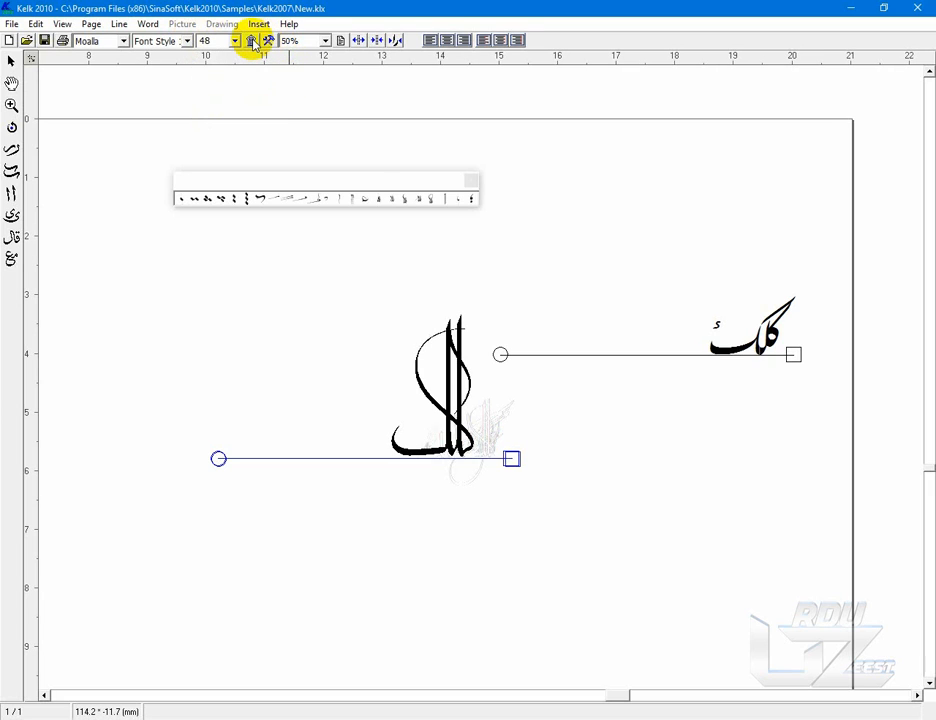
click(471, 183)
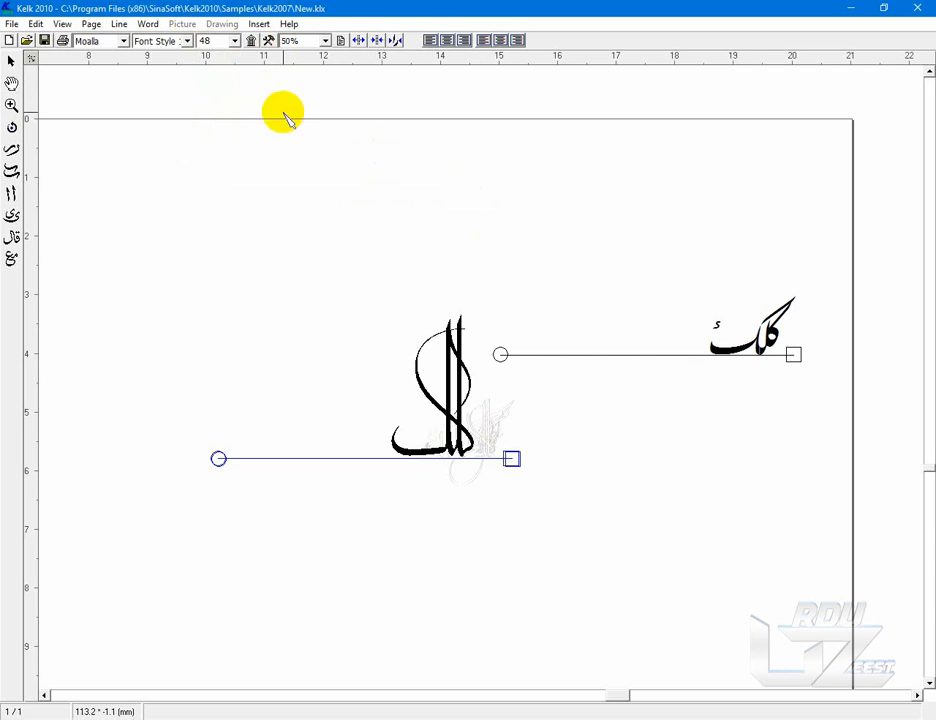
click(268, 42)
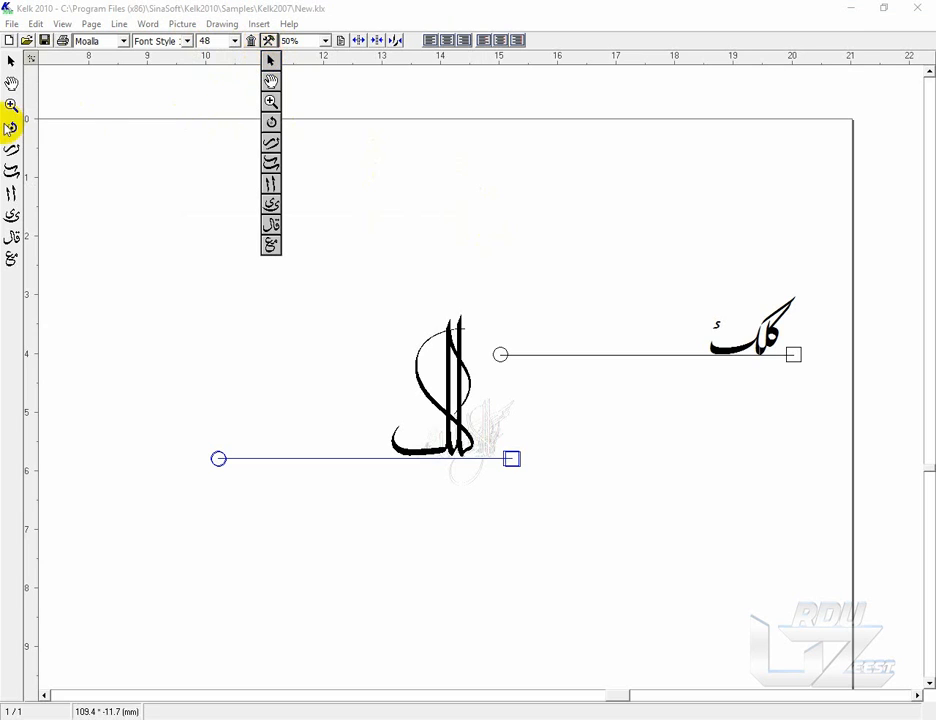
click(168, 65)
click(268, 42)
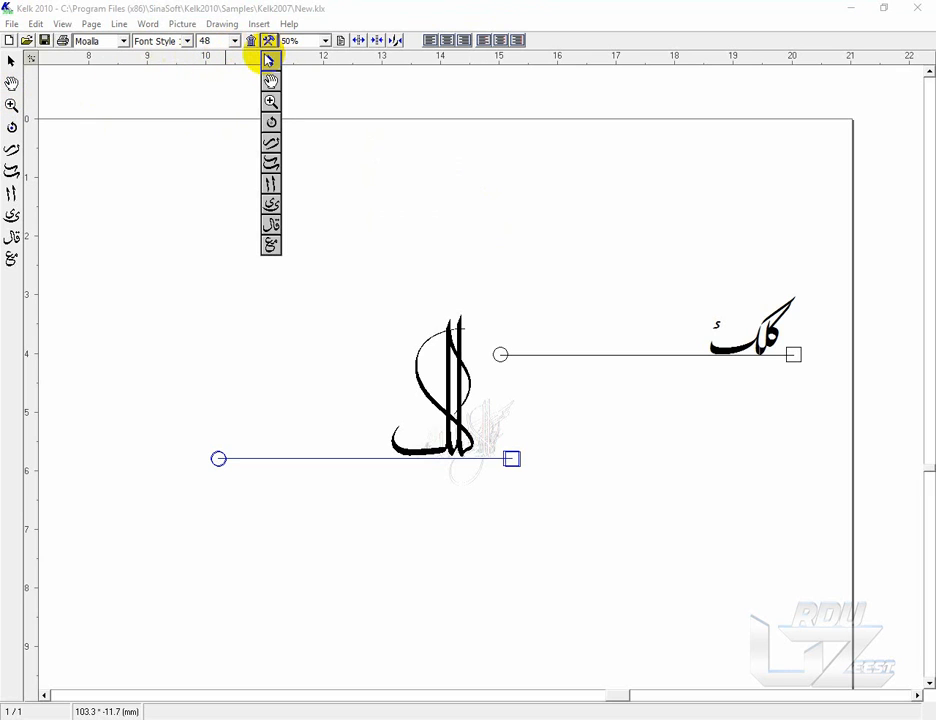
click(325, 42)
click(325, 41)
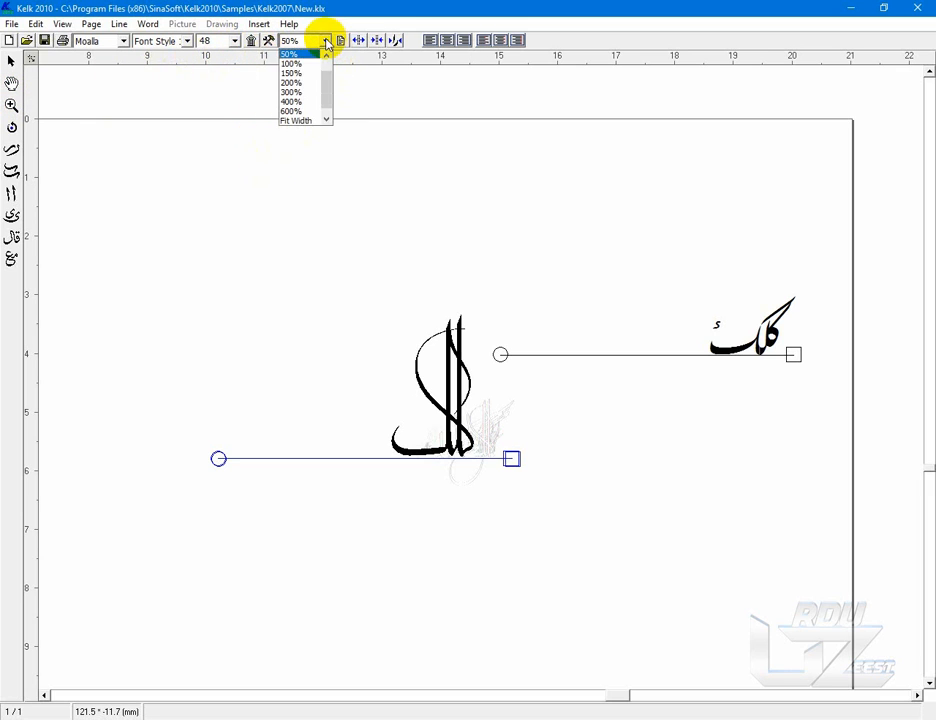
click(325, 43)
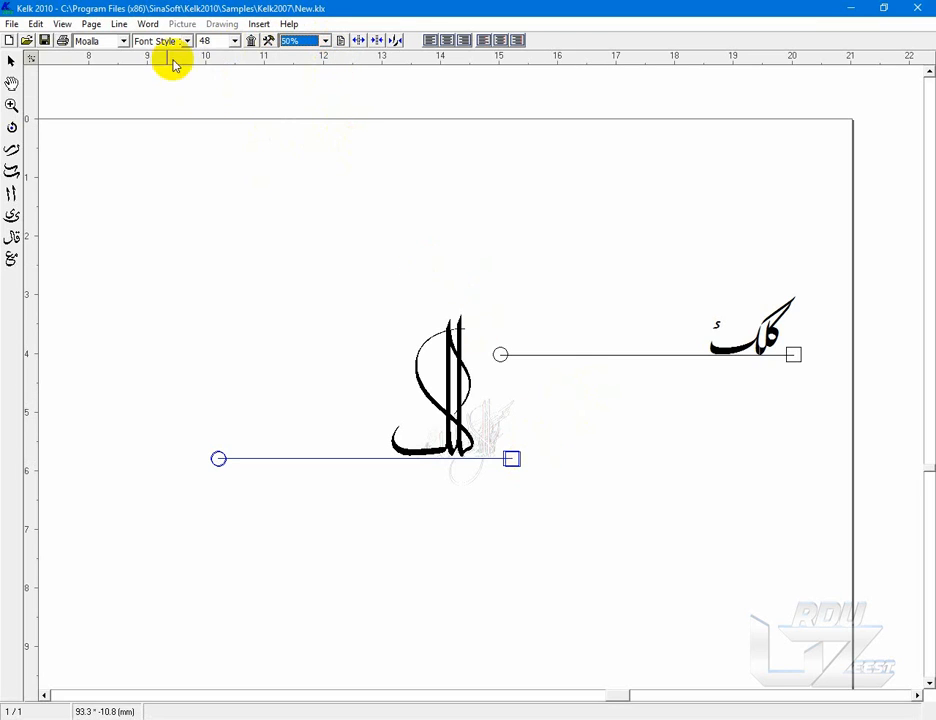
Step: Move the Moalla text line about 19 mm down and 7 mm to the right, and refresh the page display
click(64, 25)
click(80, 41)
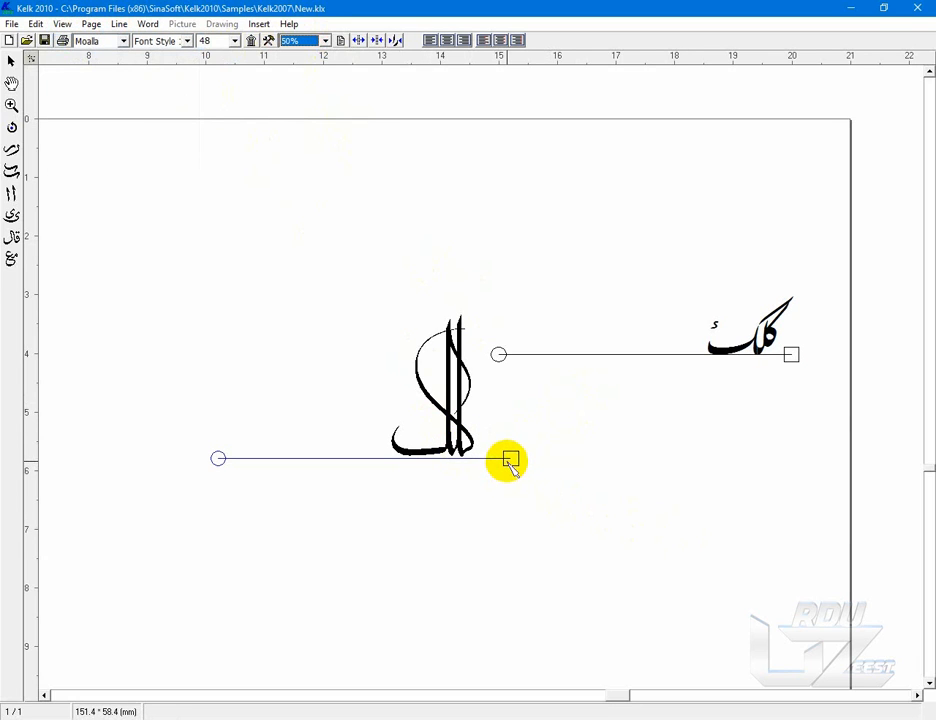
drag(510, 460, 556, 575)
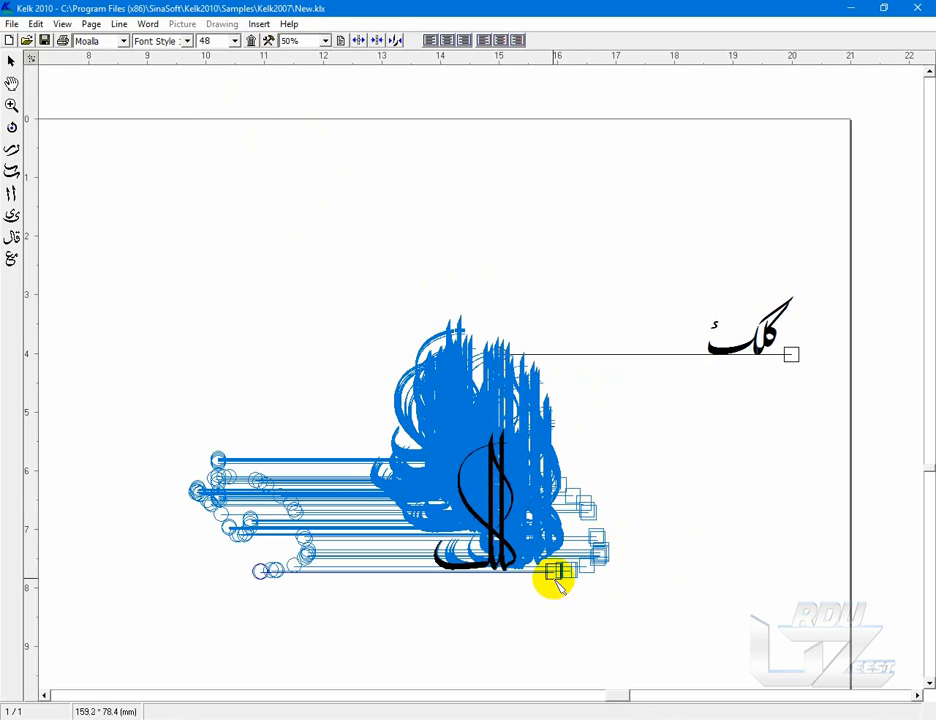
click(90, 24)
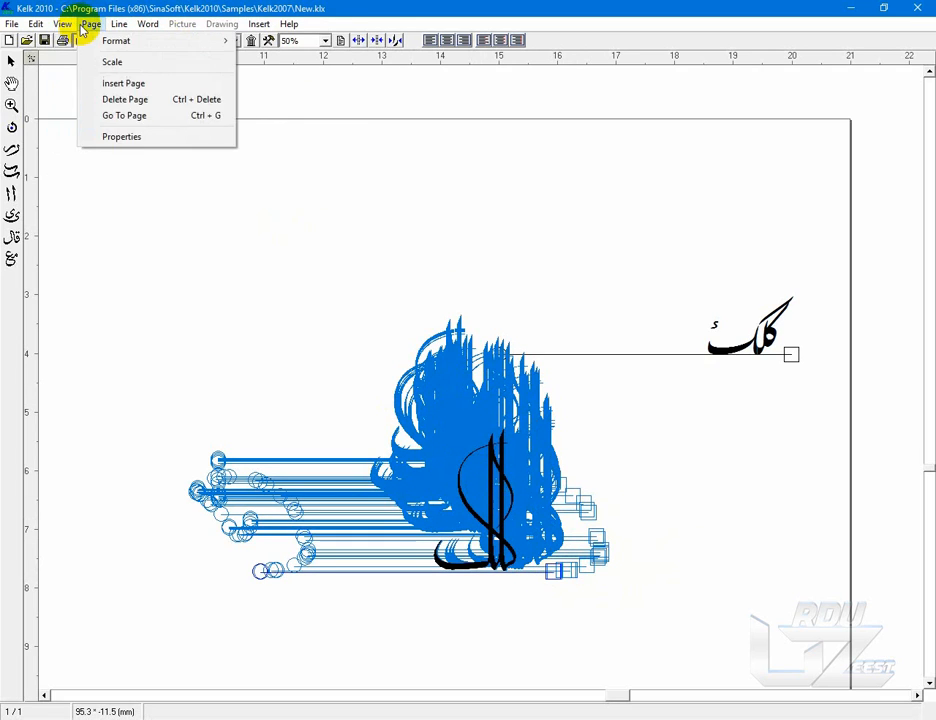
click(82, 40)
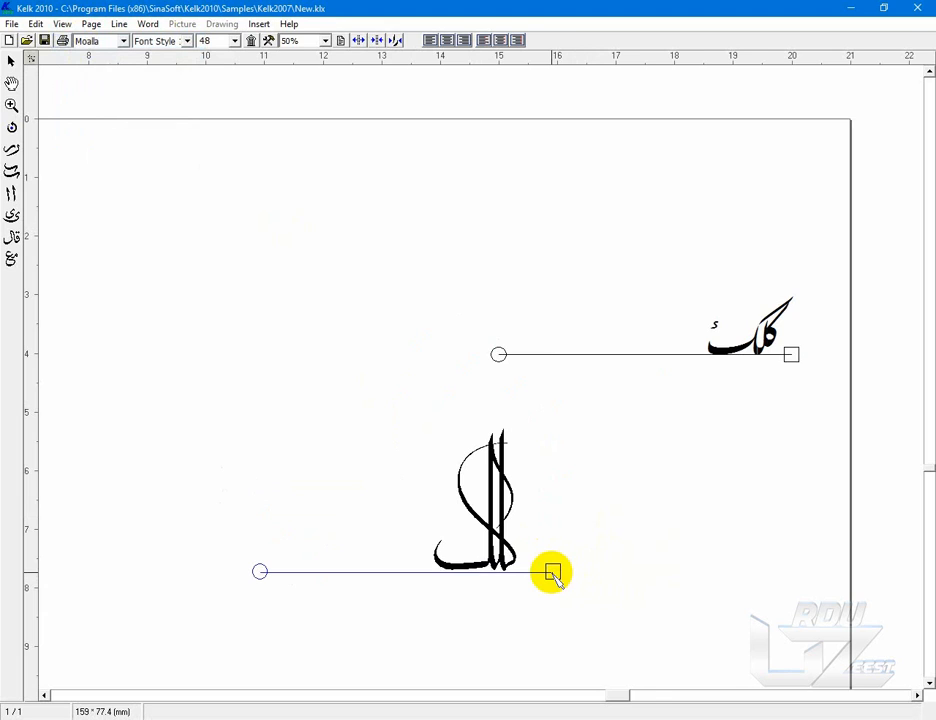
Step: Center the Moalla text line horizontally on the page
right_click(553, 574)
mouse_move(587, 581)
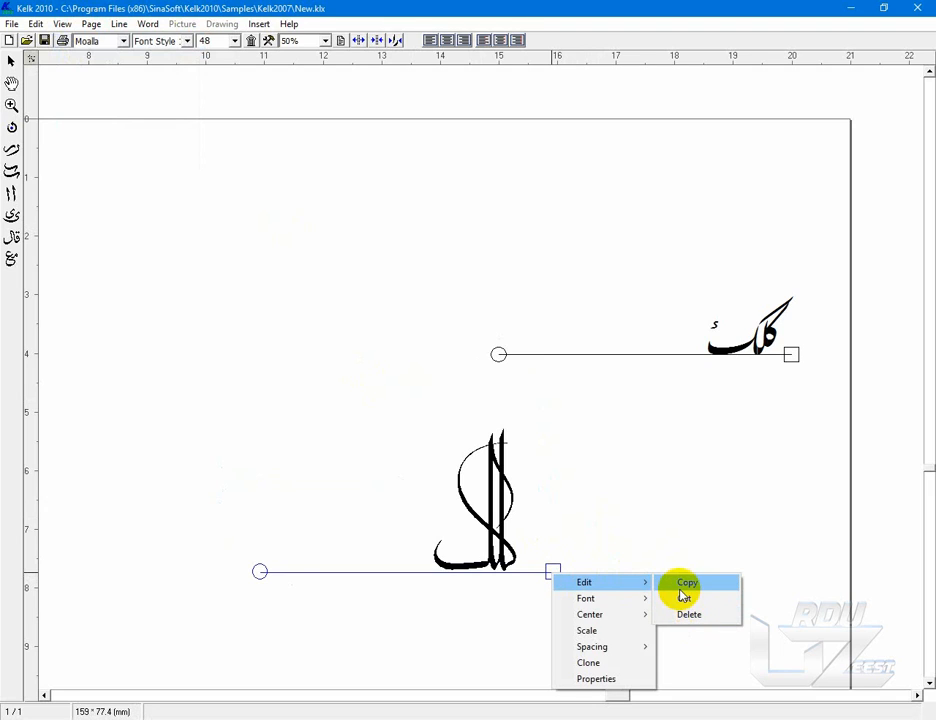
mouse_move(637, 599)
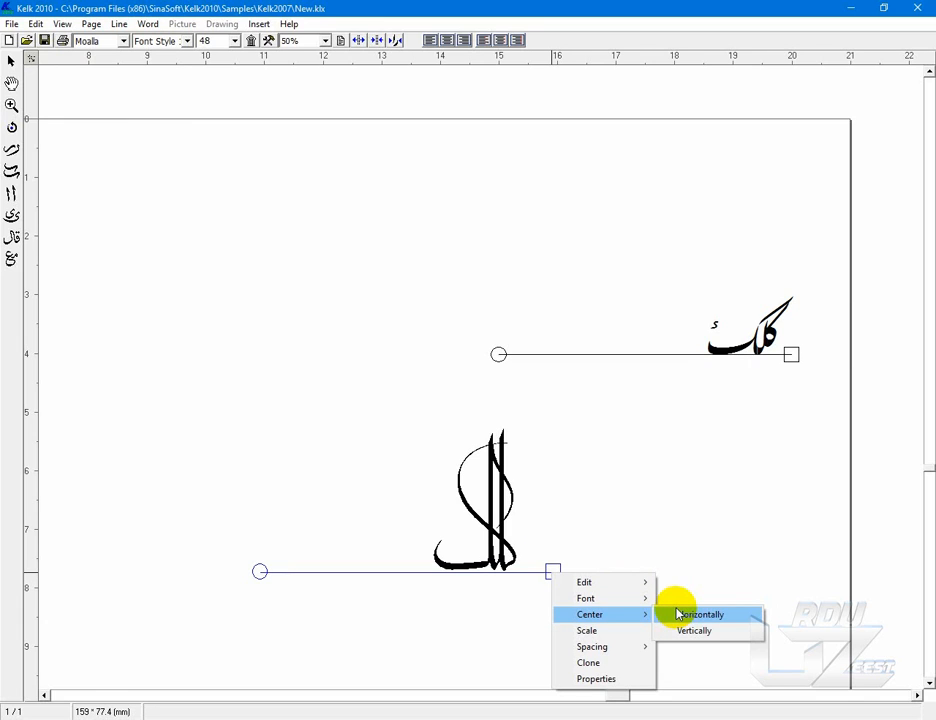
click(325, 40)
click(298, 120)
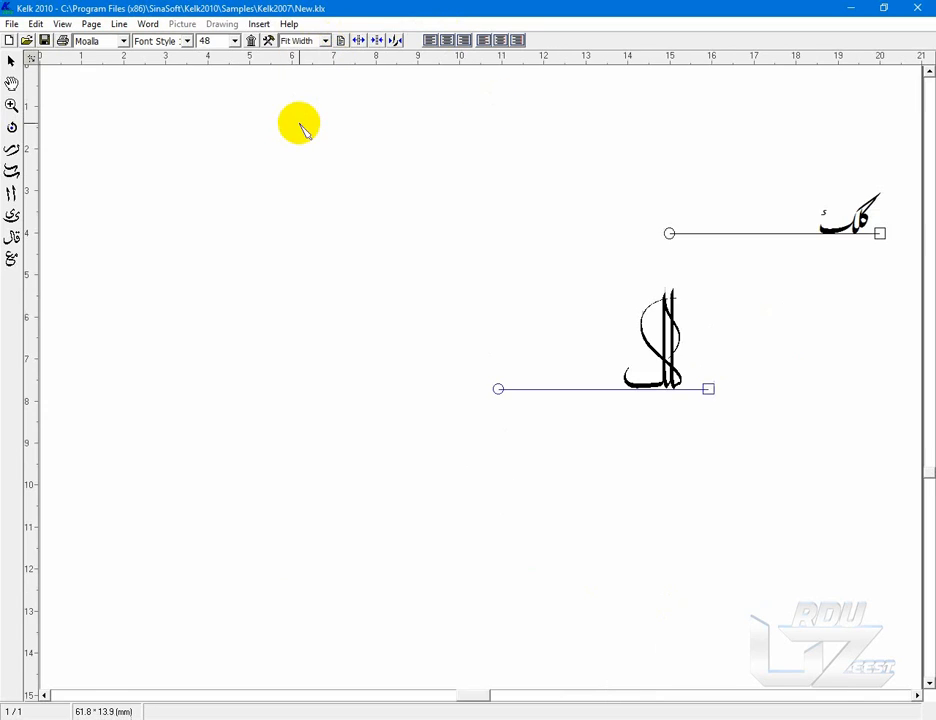
click(325, 40)
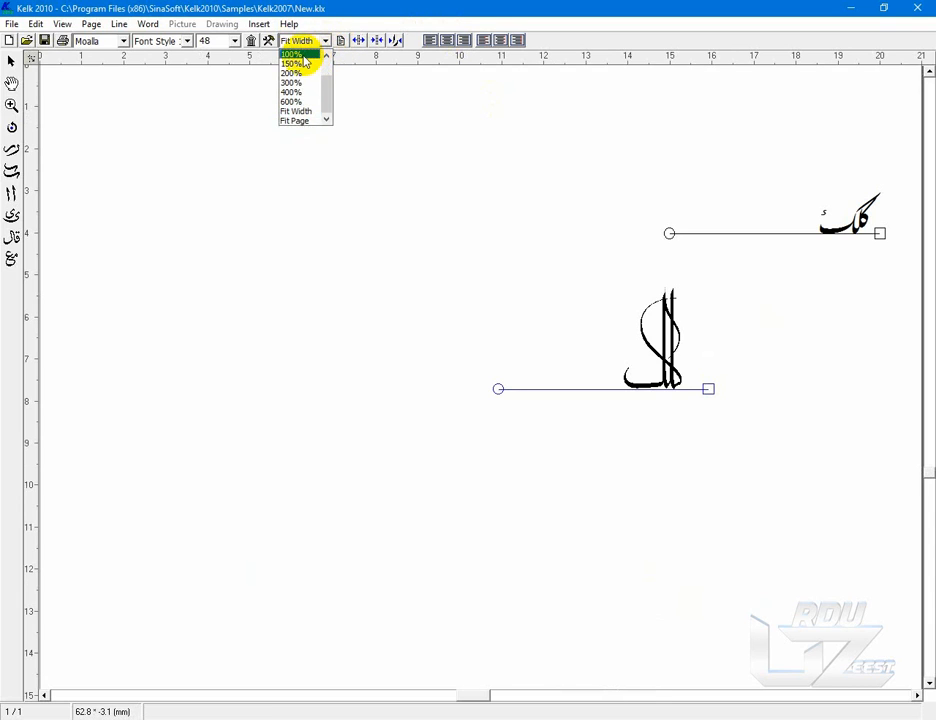
click(301, 54)
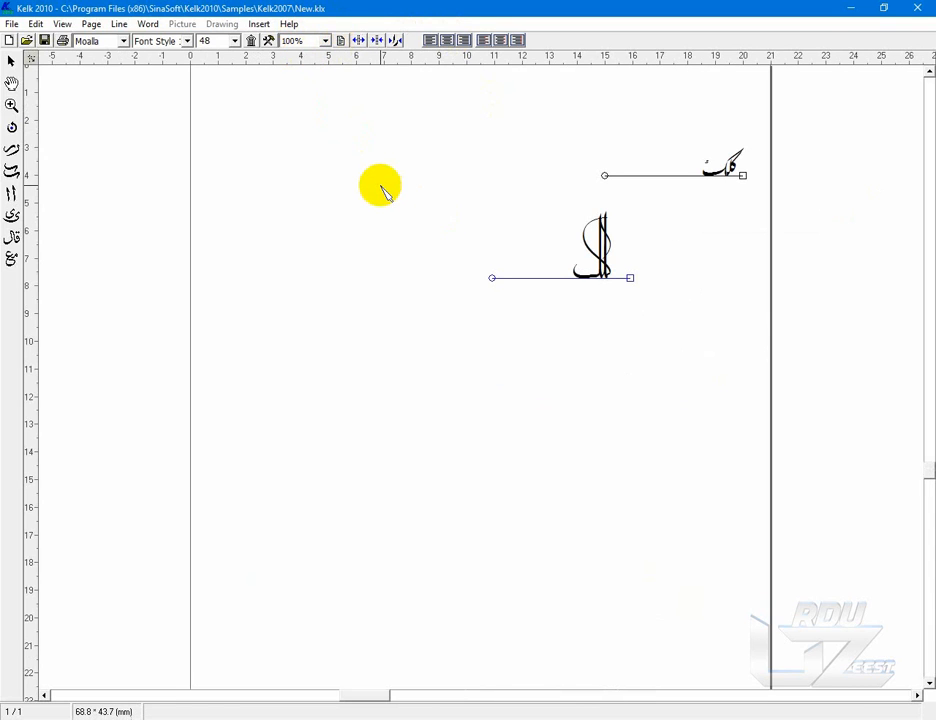
scroll(380, 186, up, 1)
scroll(653, 364, up, 1)
scroll(661, 377, down, 1)
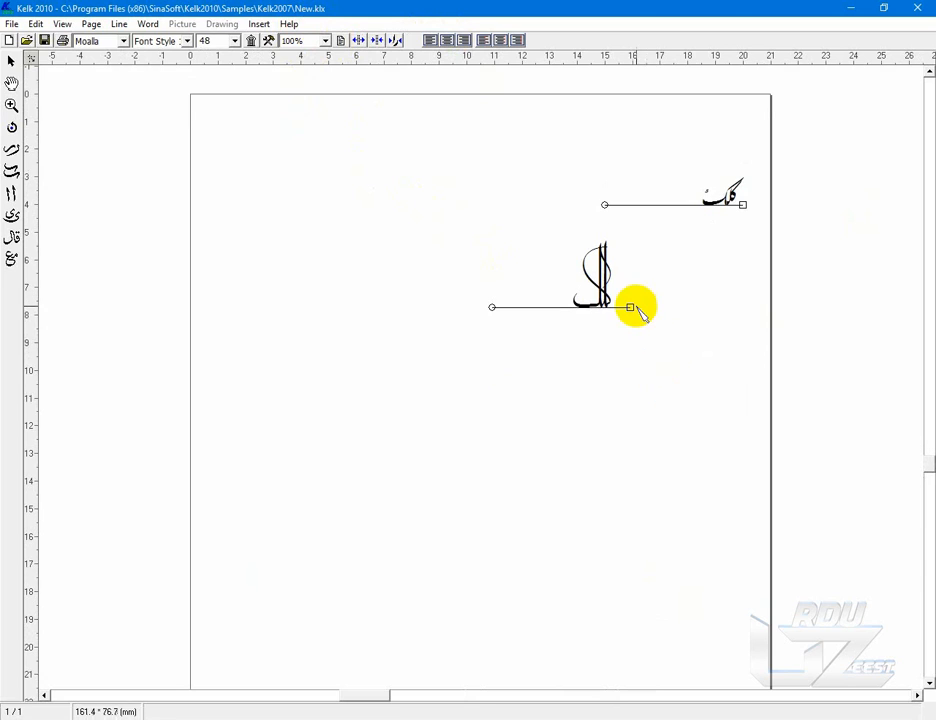
right_click(632, 310)
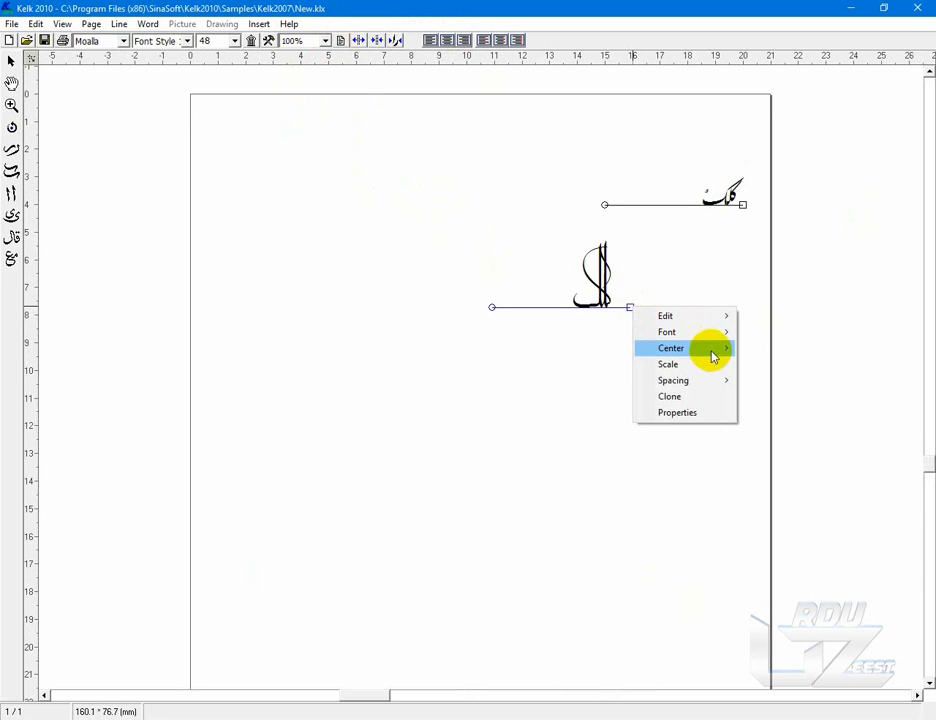
mouse_move(729, 352)
click(769, 350)
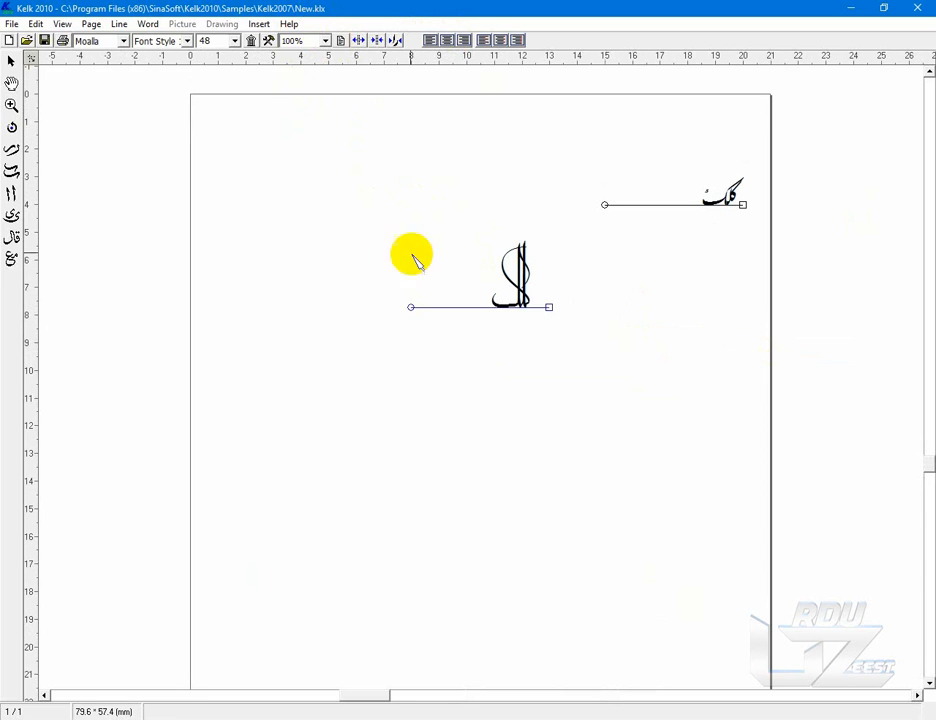
Step: Center the Moalla text line vertically on the page
right_click(547, 307)
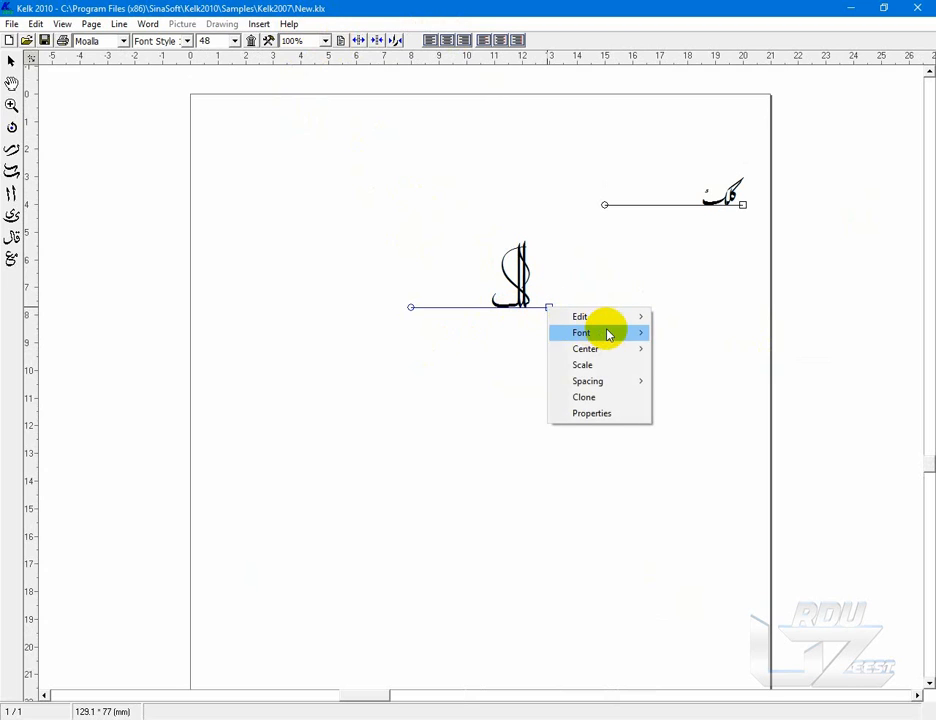
mouse_move(618, 352)
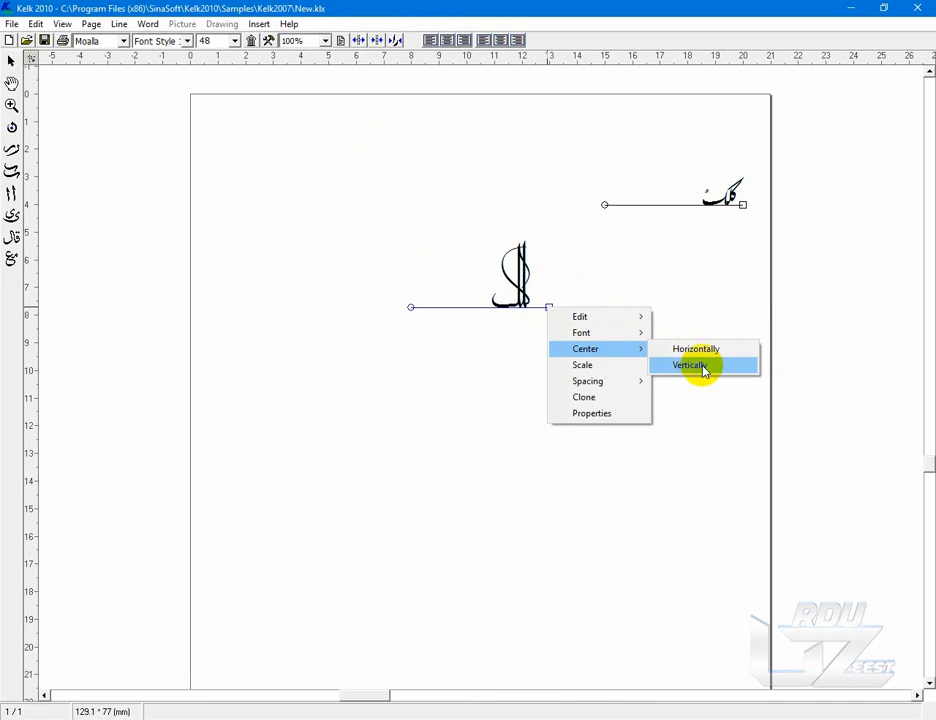
click(704, 369)
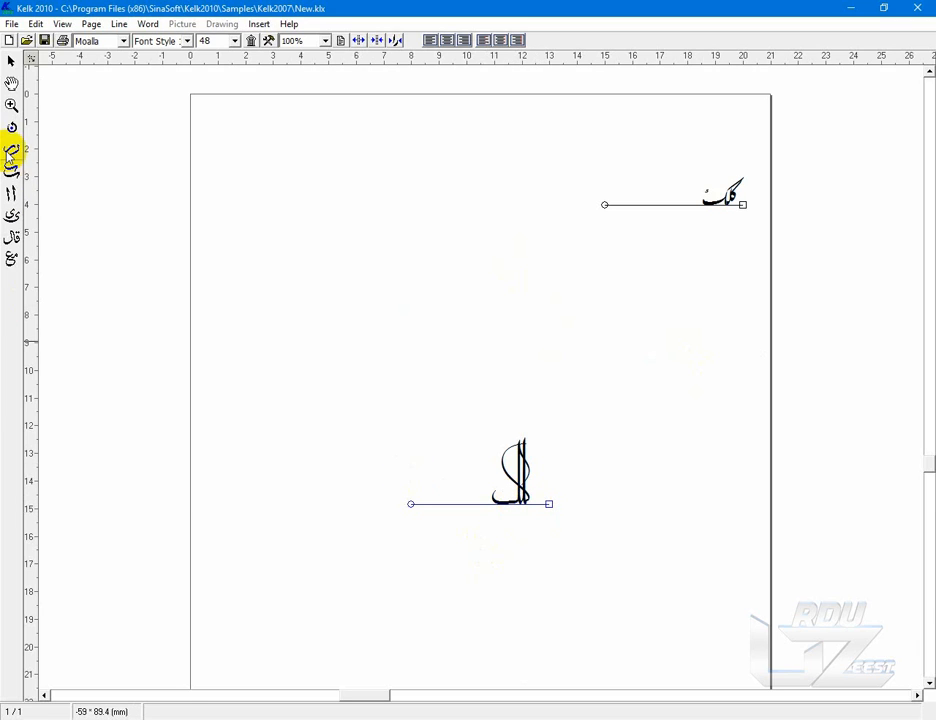
Step: Open the properties of the centered text line and place the dialog clear of the lettering
click(11, 105)
drag(320, 432, 574, 551)
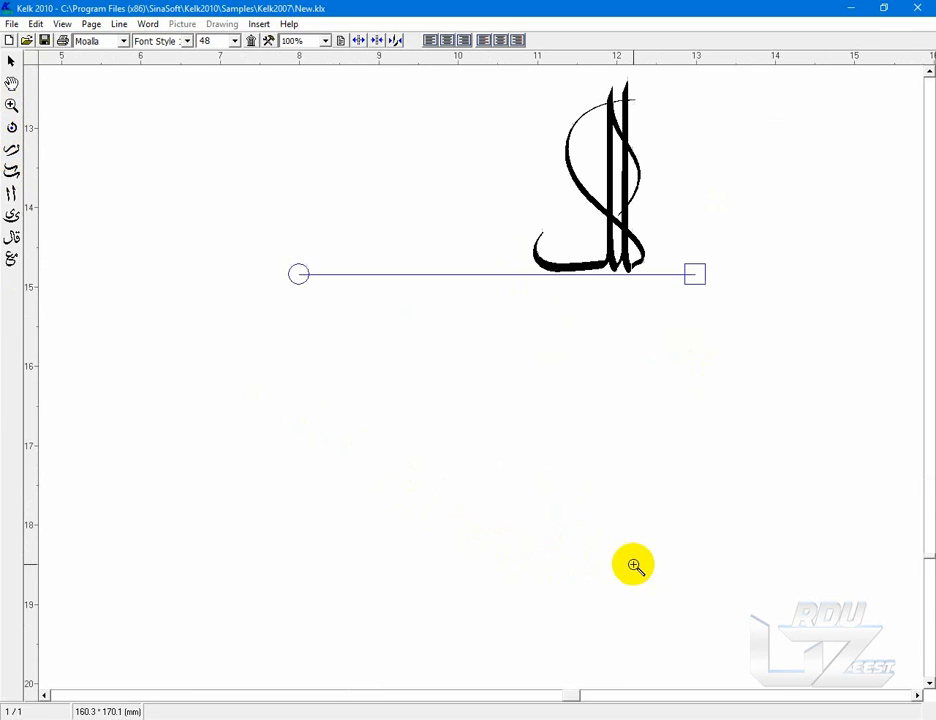
scroll(716, 320, up, 2)
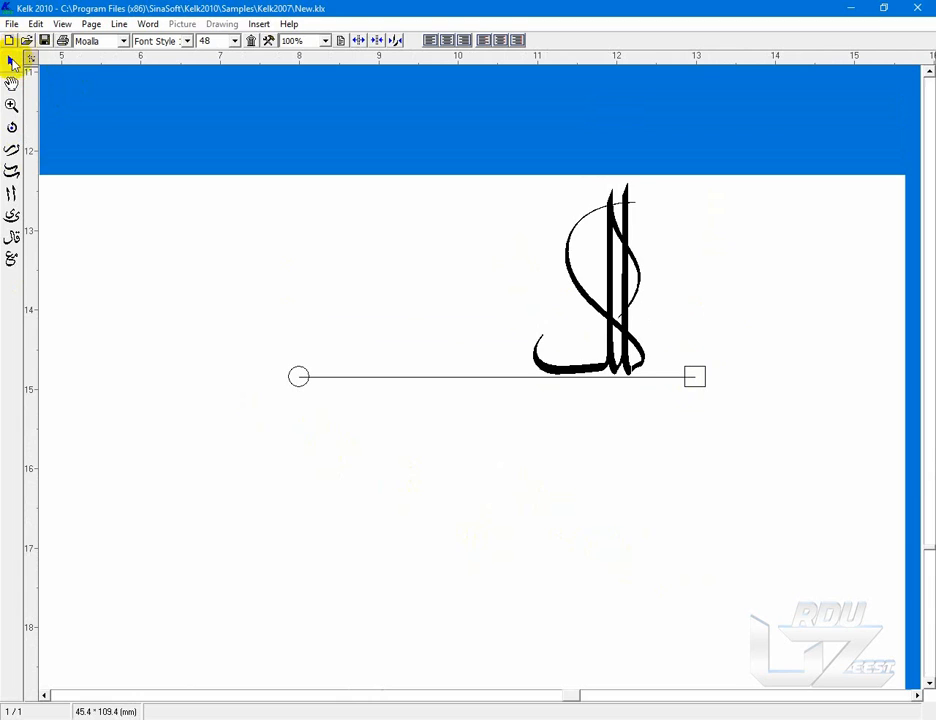
click(11, 61)
right_click(696, 378)
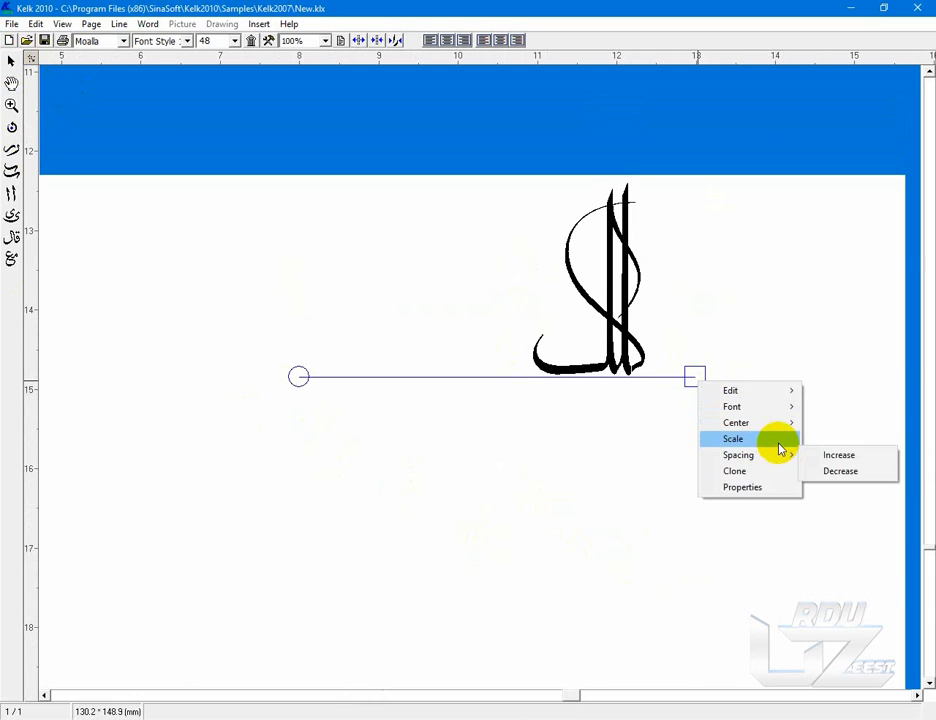
mouse_move(783, 455)
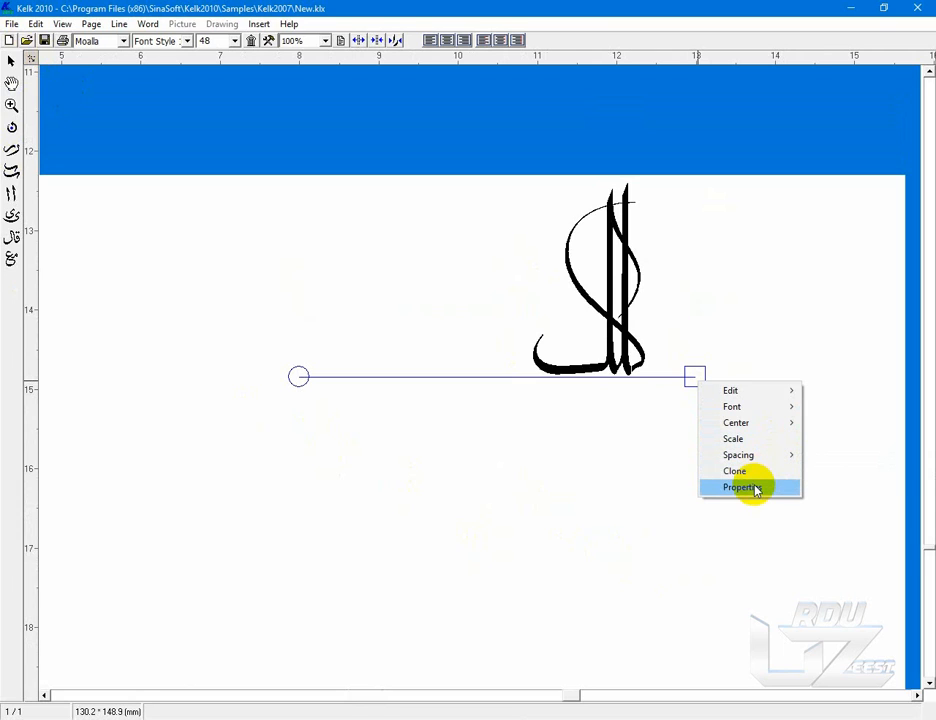
click(745, 487)
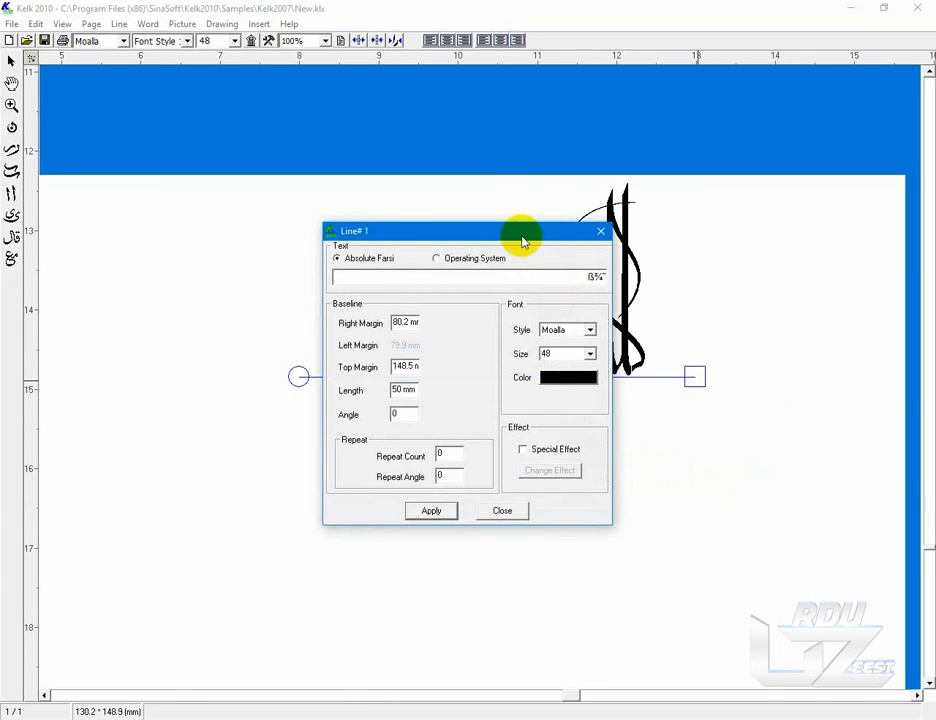
drag(522, 240, 241, 236)
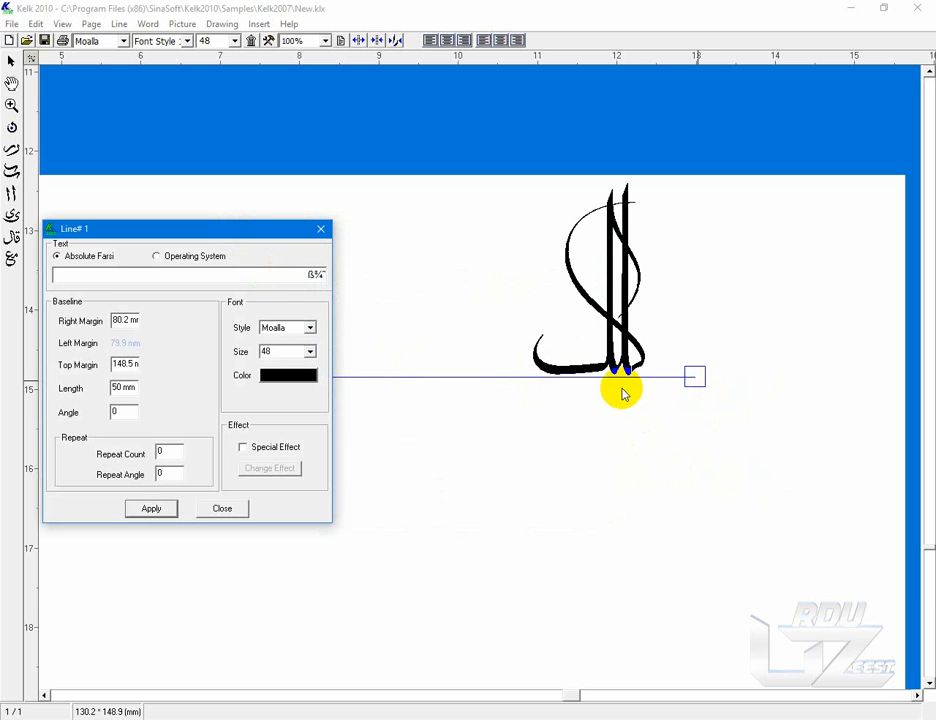
Step: Try replacing the line's text with a string entered in the Absolute Farsi mode and apply it
drag(290, 276, 335, 277)
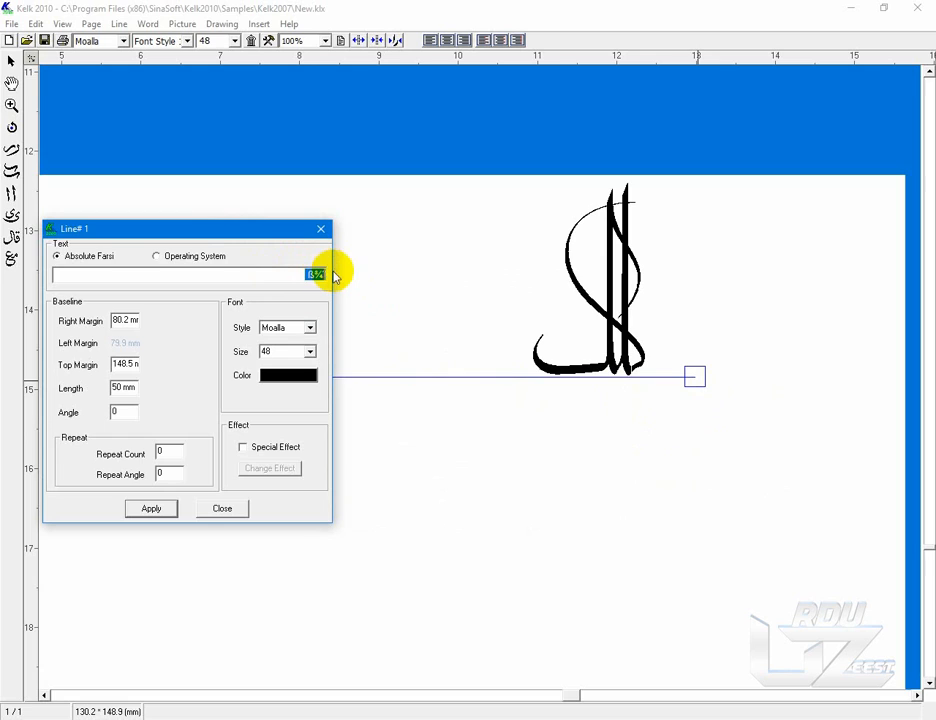
click(332, 276)
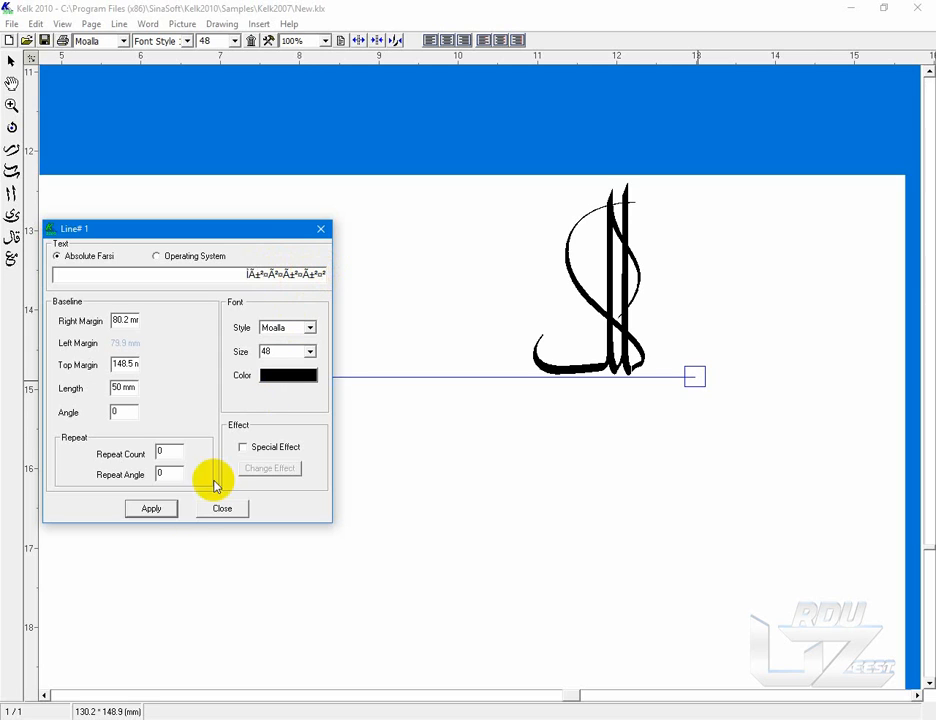
click(170, 511)
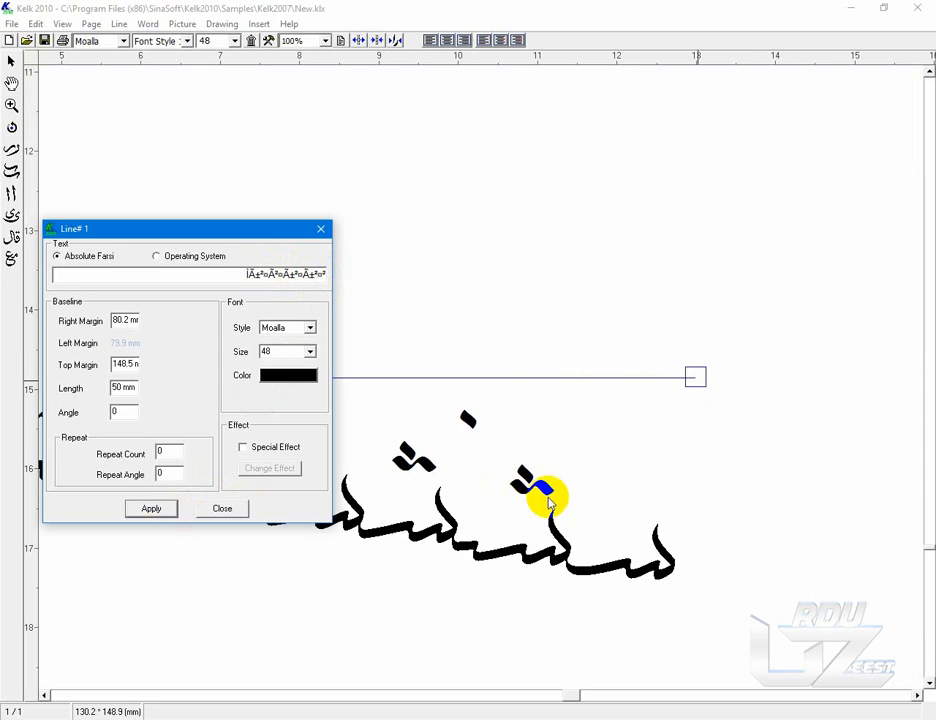
drag(234, 229, 845, 148)
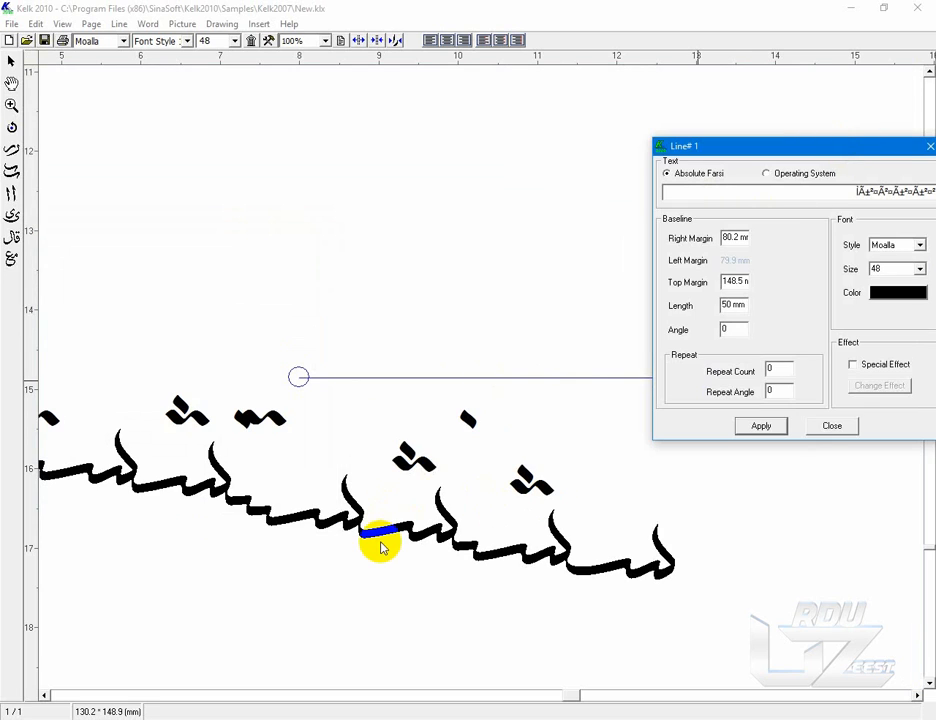
drag(729, 145, 401, 157)
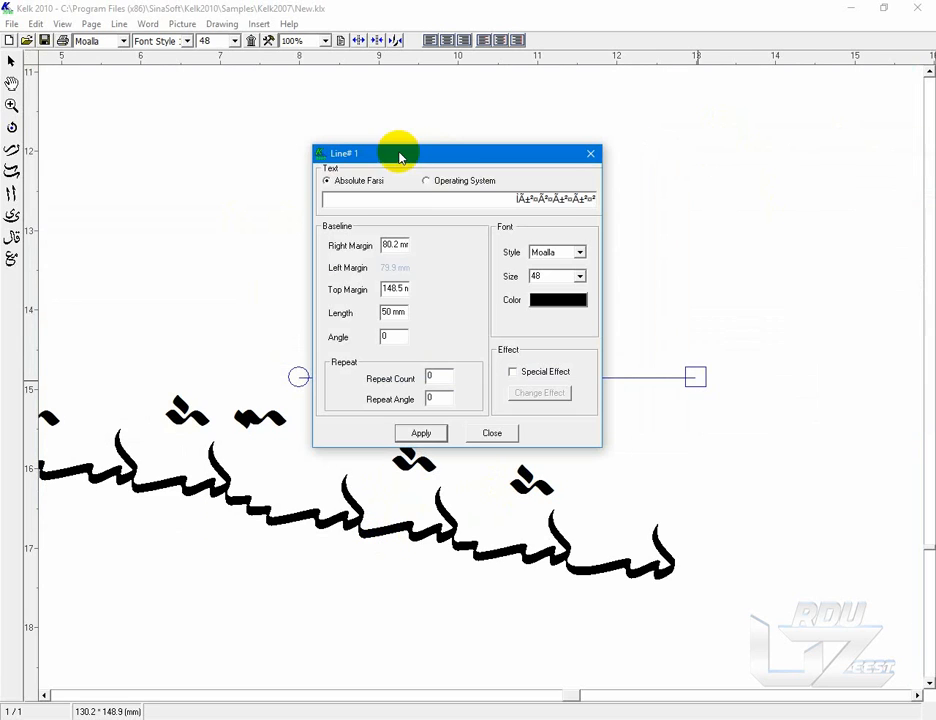
Step: Replace the line's text with اسلام, using the Operating System text mode, and apply the change
drag(491, 203, 598, 199)
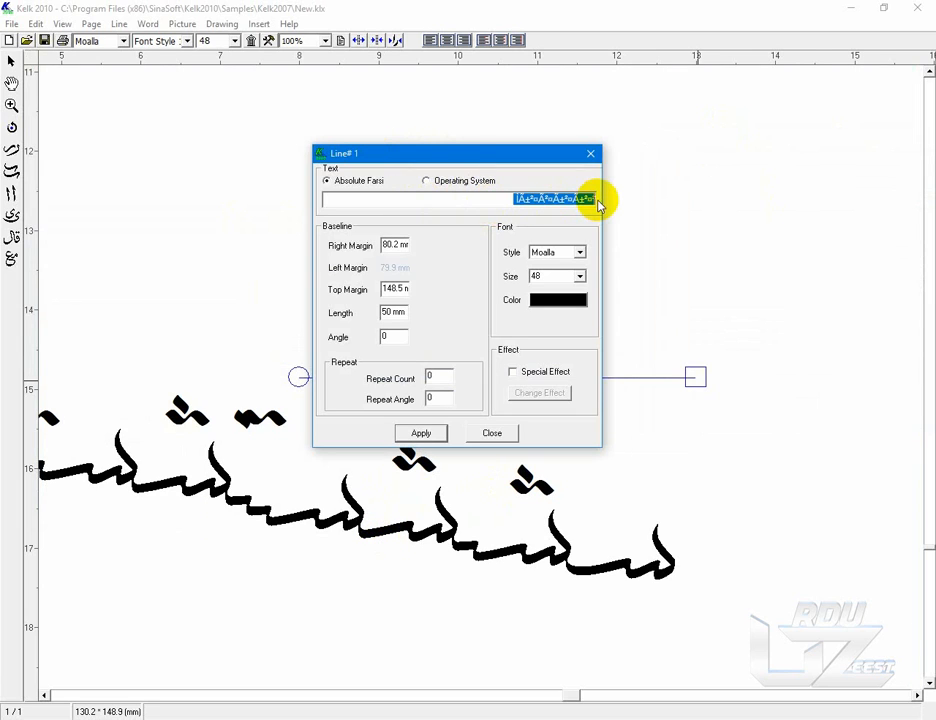
key(BackSpace)
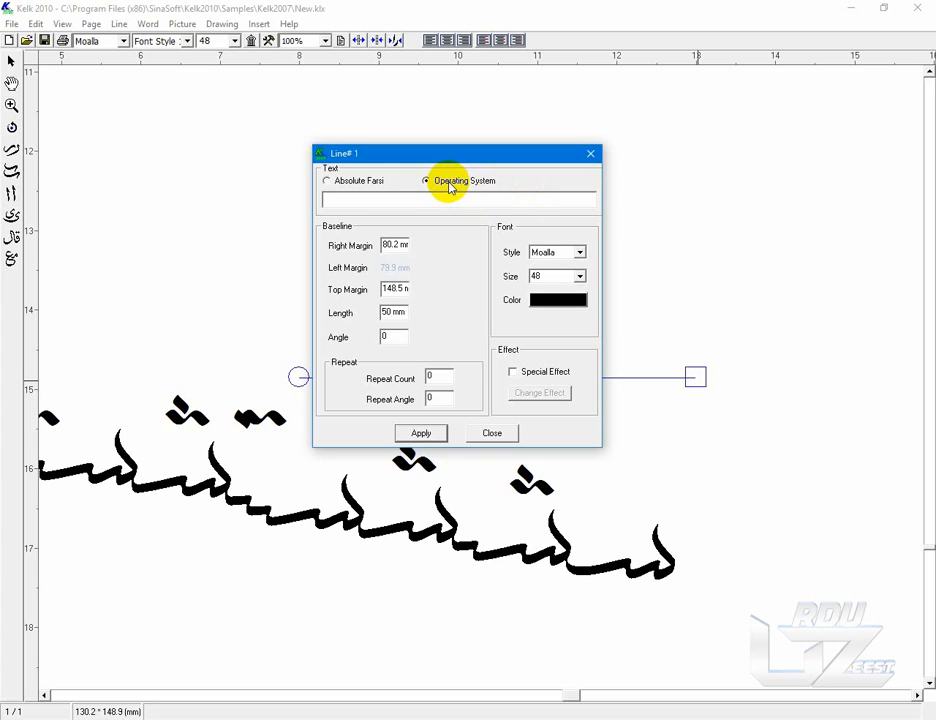
click(527, 200)
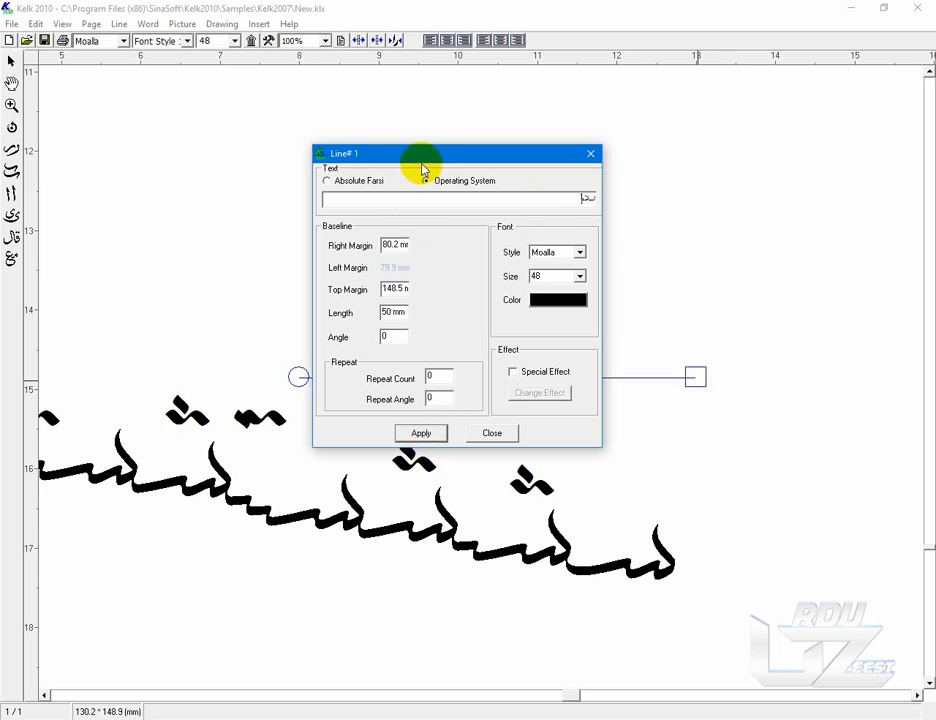
drag(426, 160, 148, 105)
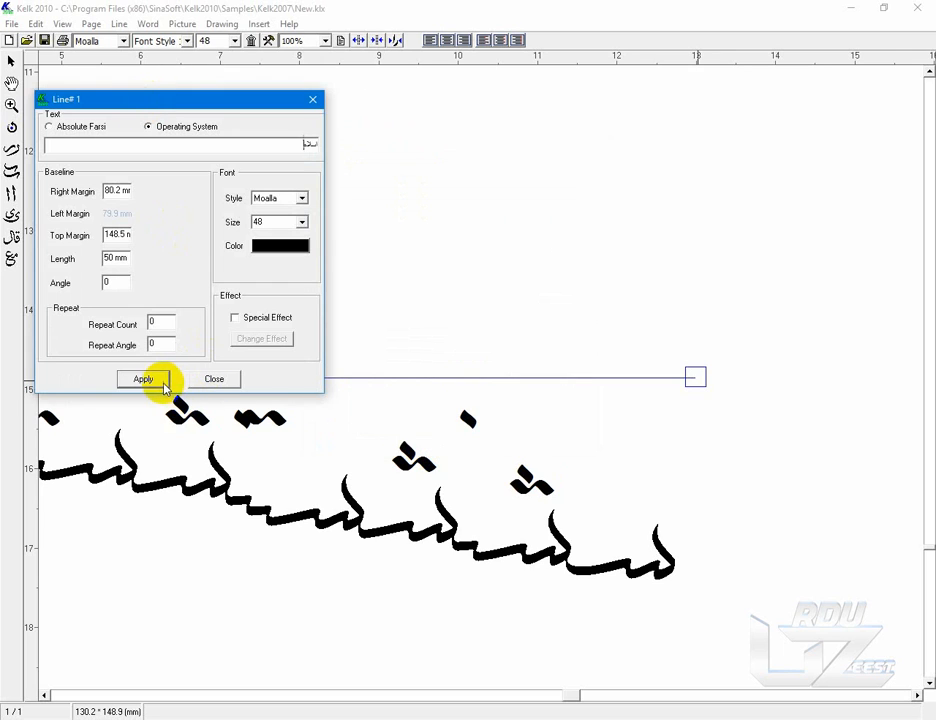
click(158, 382)
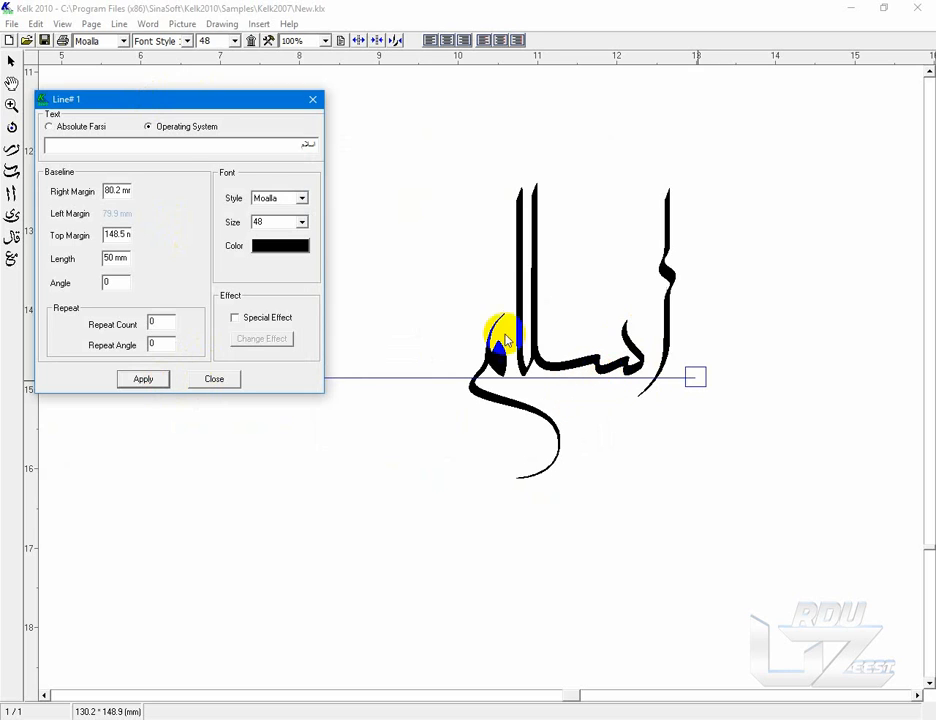
Step: Examine the font style, size and color choices in the line properties, and close the dialog
click(302, 198)
click(302, 199)
click(301, 222)
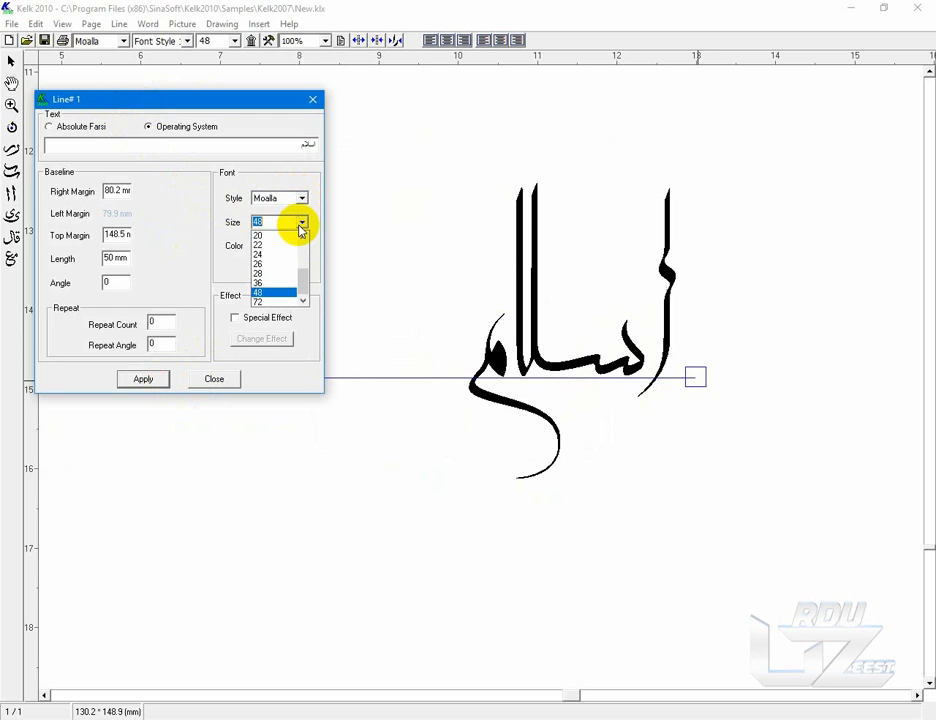
click(300, 228)
click(289, 245)
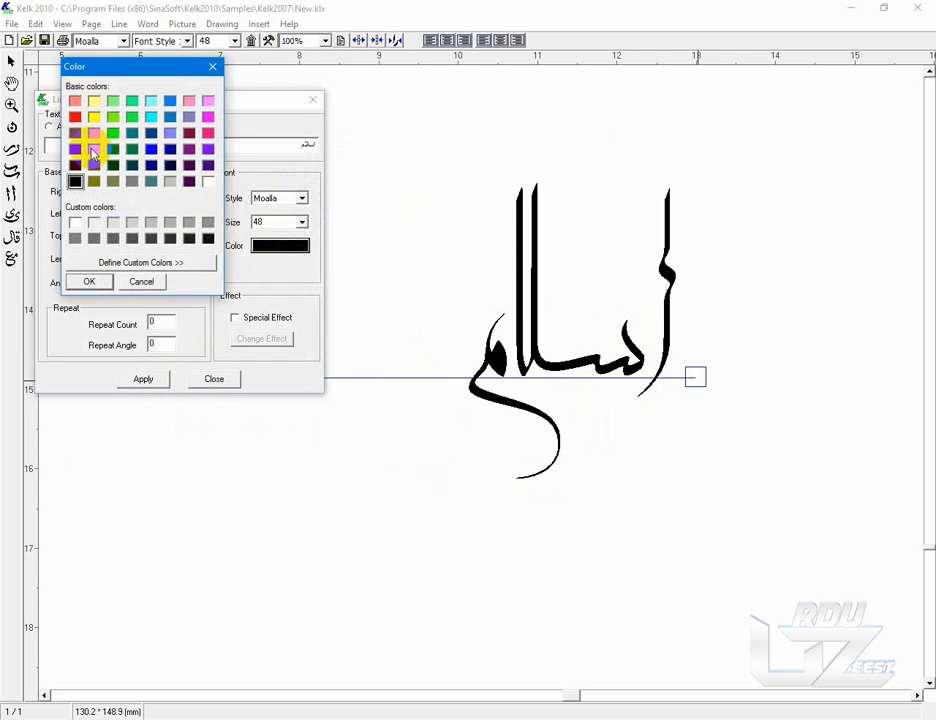
click(141, 281)
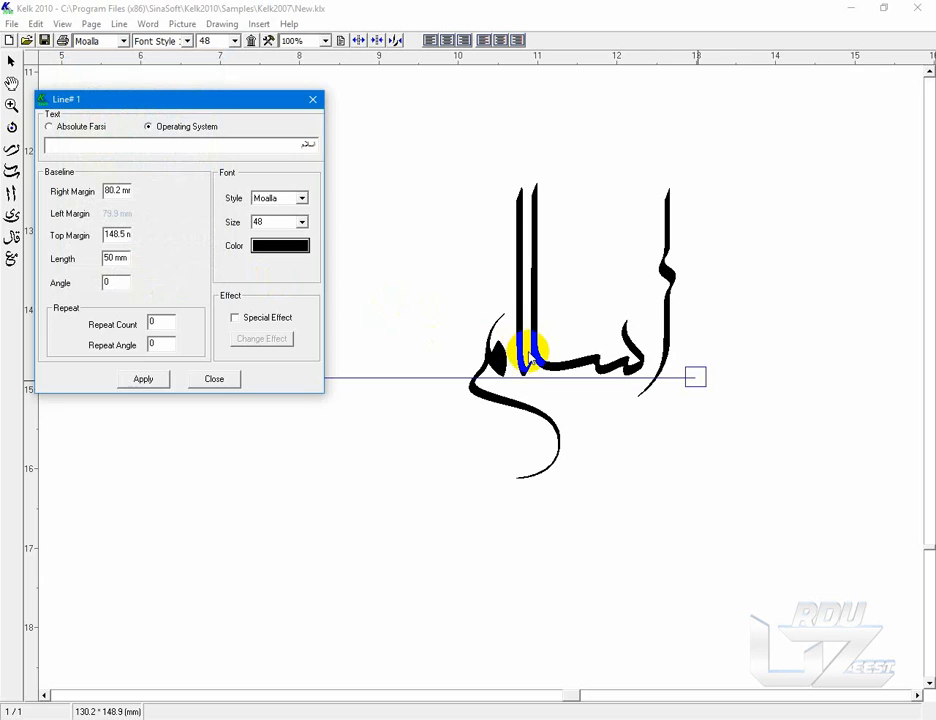
click(222, 383)
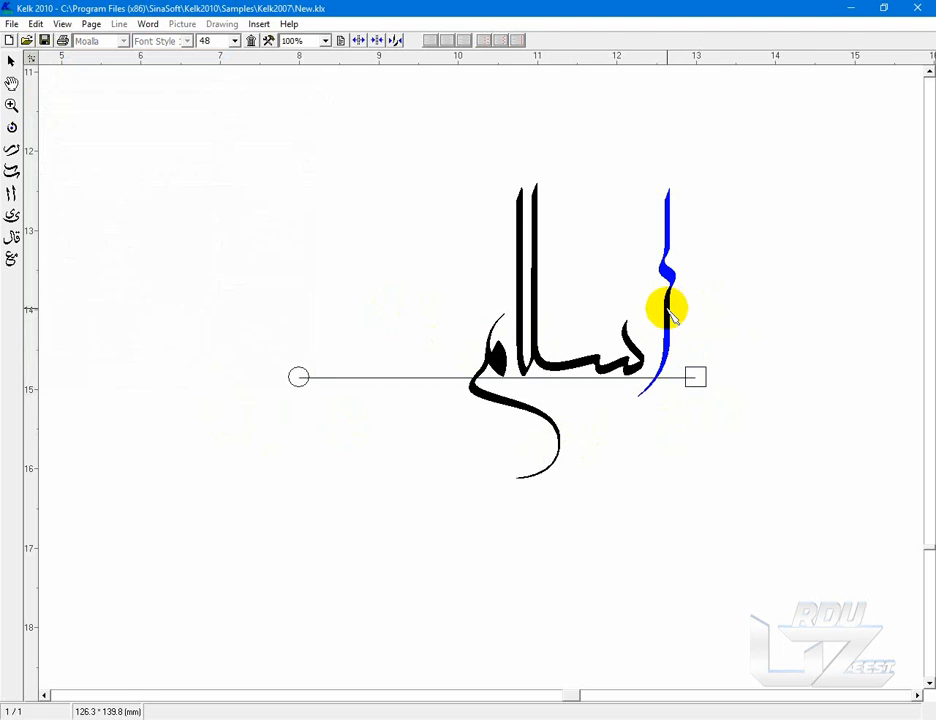
Step: Move the alef about 11 mm left and 7 mm up over سلا, and shift the final م slightly up and left
mouse_move(670, 314)
mouse_down()
mouse_move(598, 236)
mouse_move(436, 228)
mouse_move(398, 275)
mouse_move(520, 238)
mouse_move(677, 288)
mouse_move(643, 251)
mouse_move(580, 255)
mouse_up()
drag(503, 366, 487, 340)
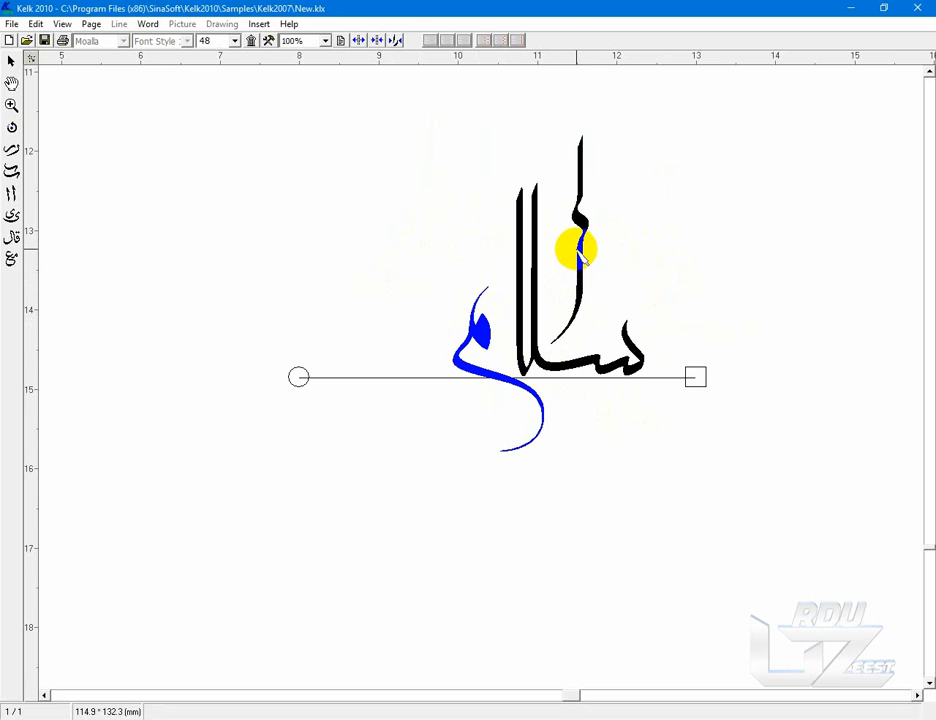
click(569, 369)
mouse_move(537, 362)
mouse_down()
mouse_move(522, 365)
mouse_move(562, 385)
mouse_move(583, 372)
mouse_move(578, 365)
mouse_up()
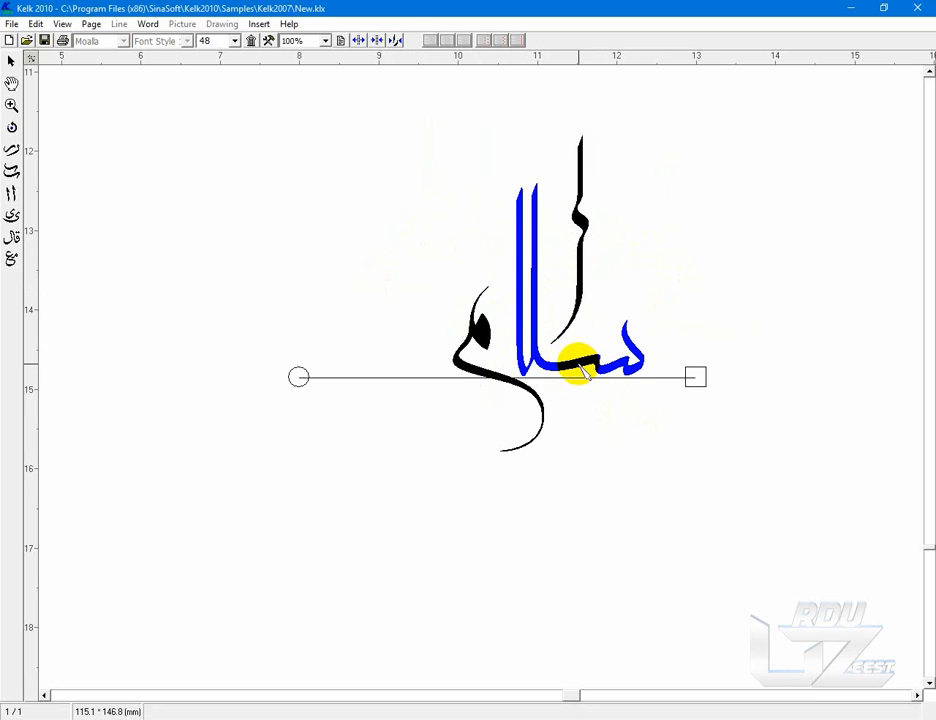
Step: Replace the سلا letter group with the fourth of its alternative shapes, the one with the looped alef
right_click(581, 369)
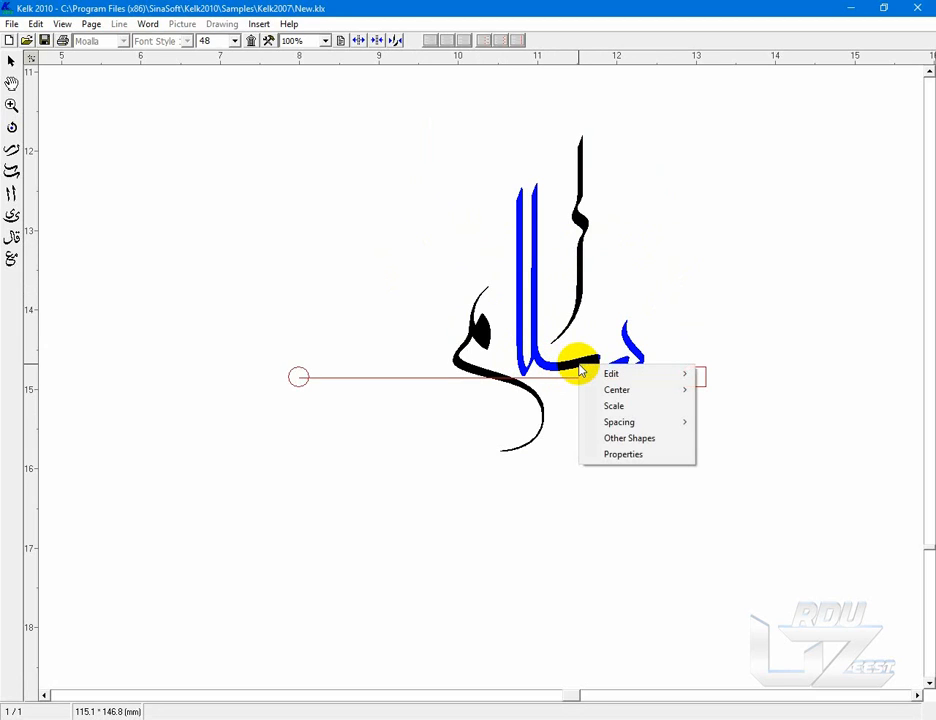
click(683, 448)
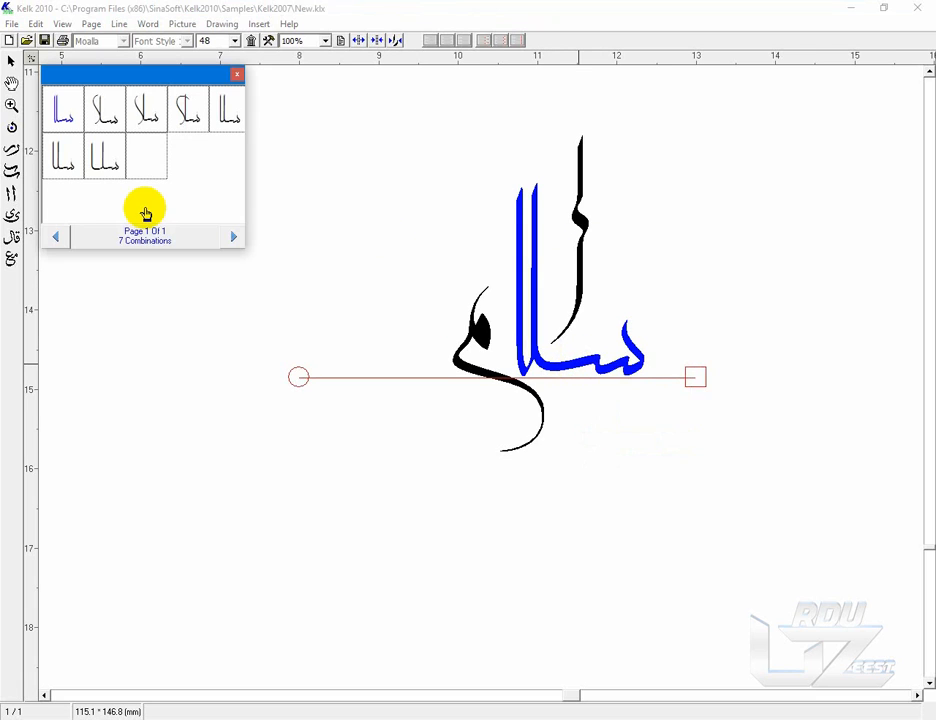
click(180, 121)
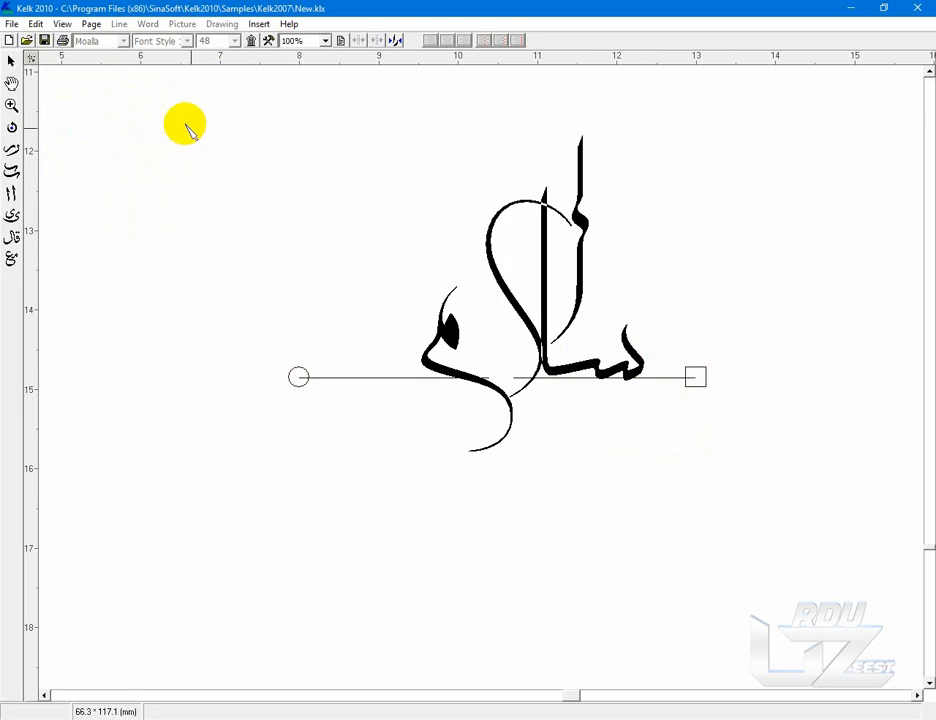
Step: Replace the final م with its fifth alternative shape, the long shallow tail, and move it beneath سلا
right_click(450, 331)
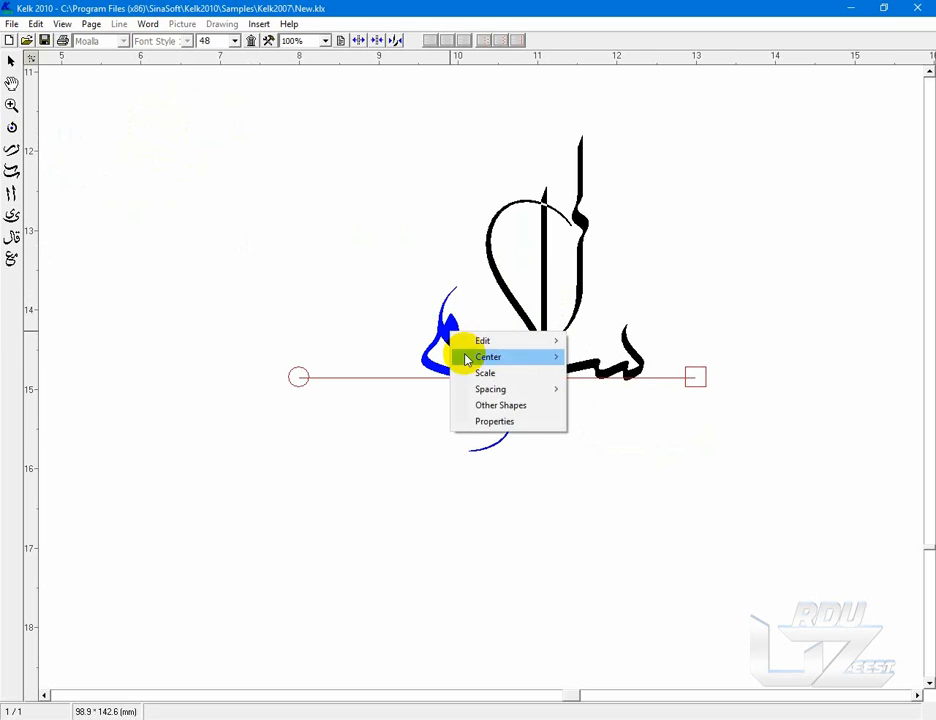
click(524, 404)
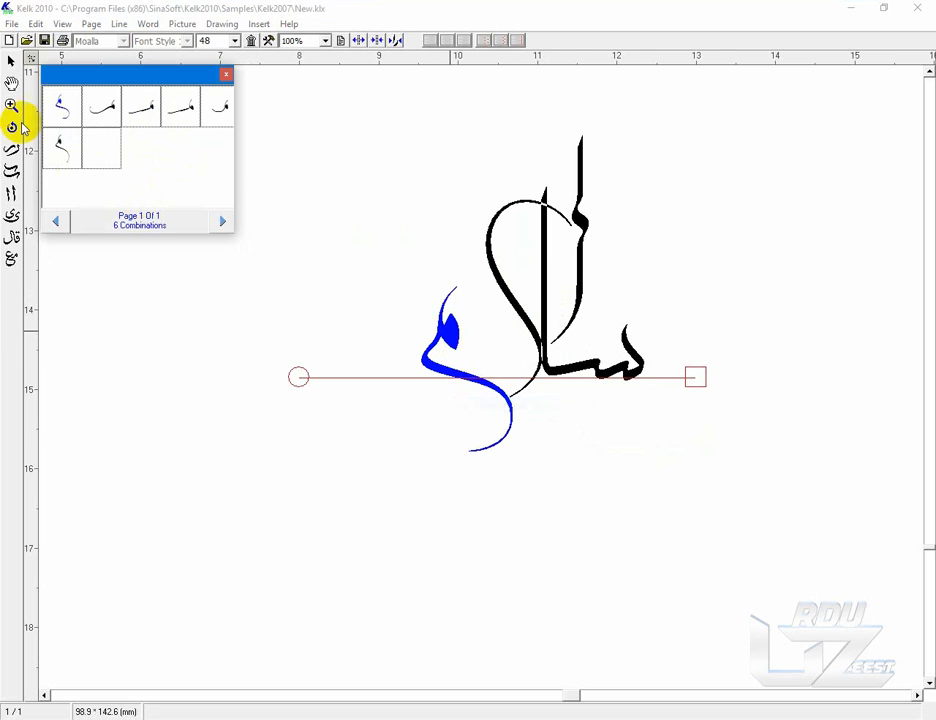
click(213, 116)
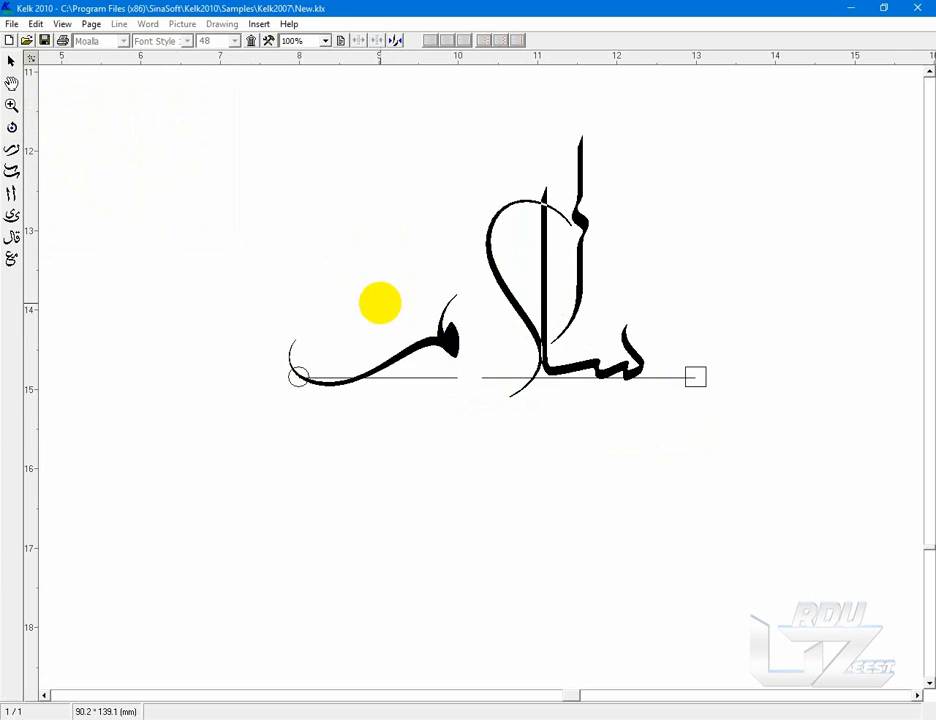
mouse_move(458, 345)
mouse_down()
mouse_move(627, 391)
mouse_move(639, 376)
mouse_move(662, 385)
mouse_move(648, 388)
mouse_up()
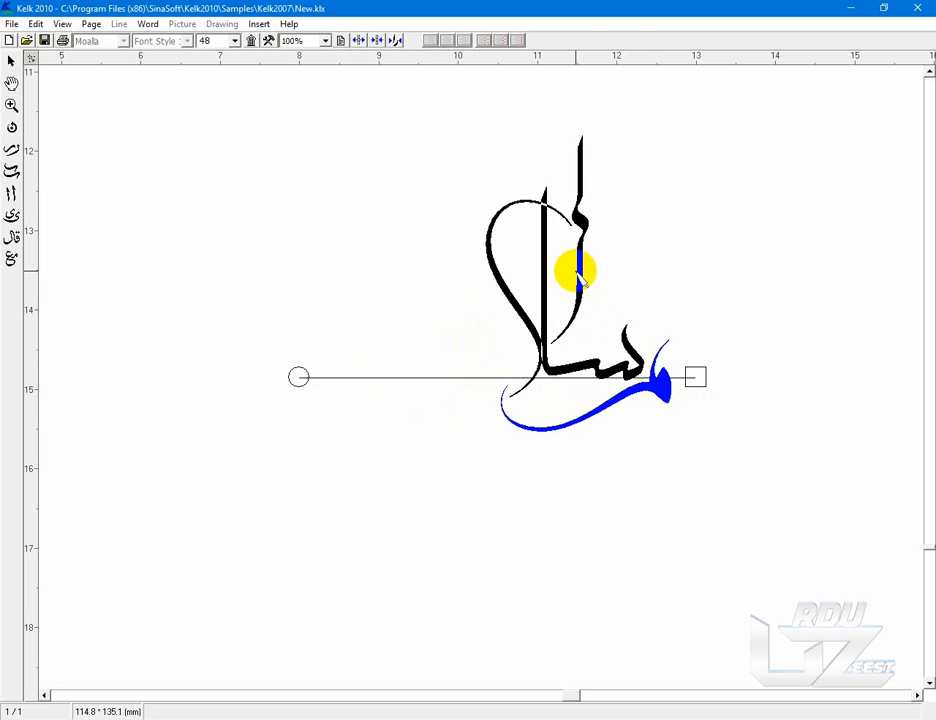
Step: Replace the standalone alef with its third alternative shape, the hooked one, and nudge it slightly right and down
right_click(578, 276)
click(634, 344)
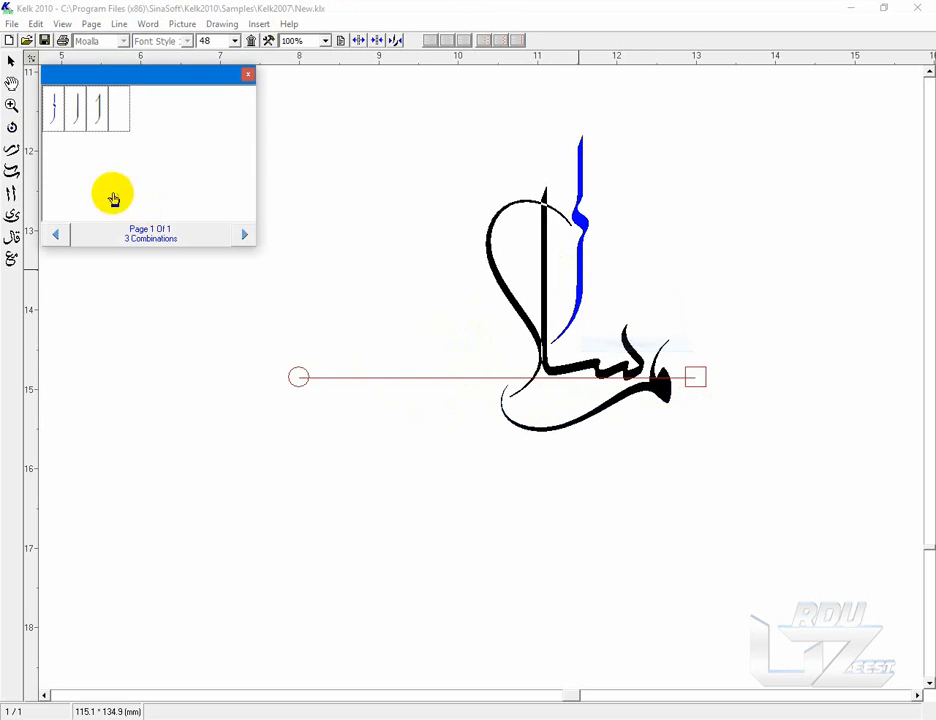
click(88, 118)
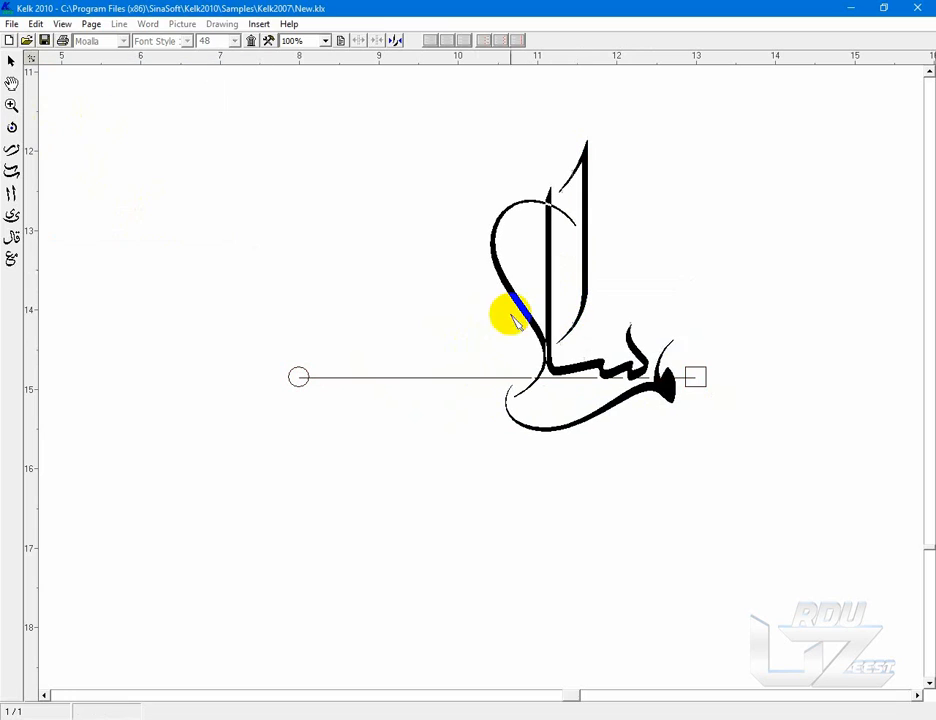
drag(585, 293, 596, 300)
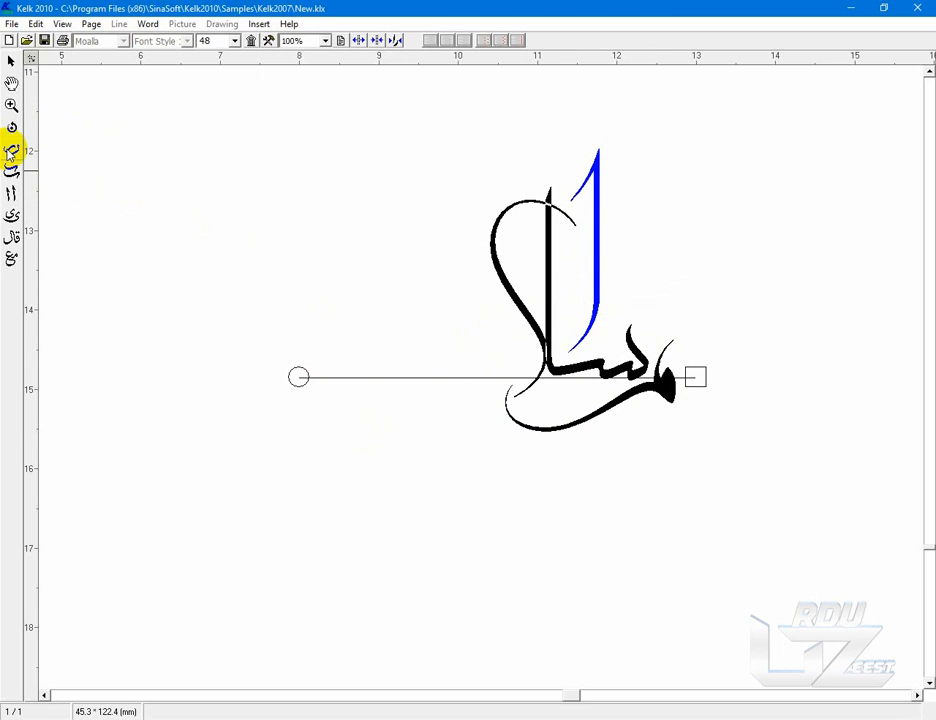
Step: Cycle the final م through its alternative tail forms and settle on the one that curls down and back beneath the letter
click(592, 427)
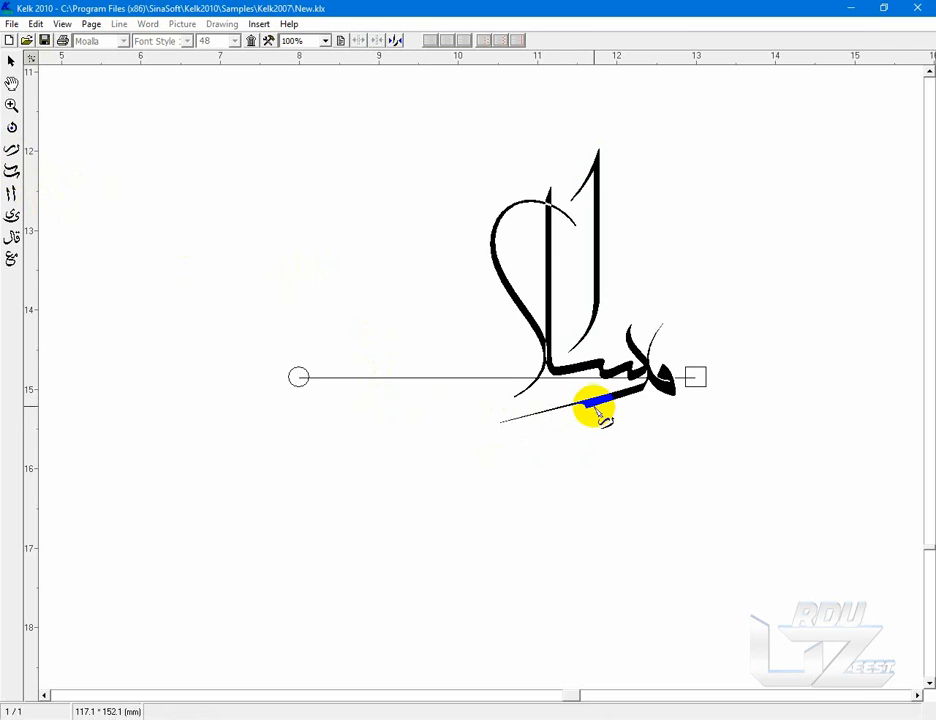
click(600, 415)
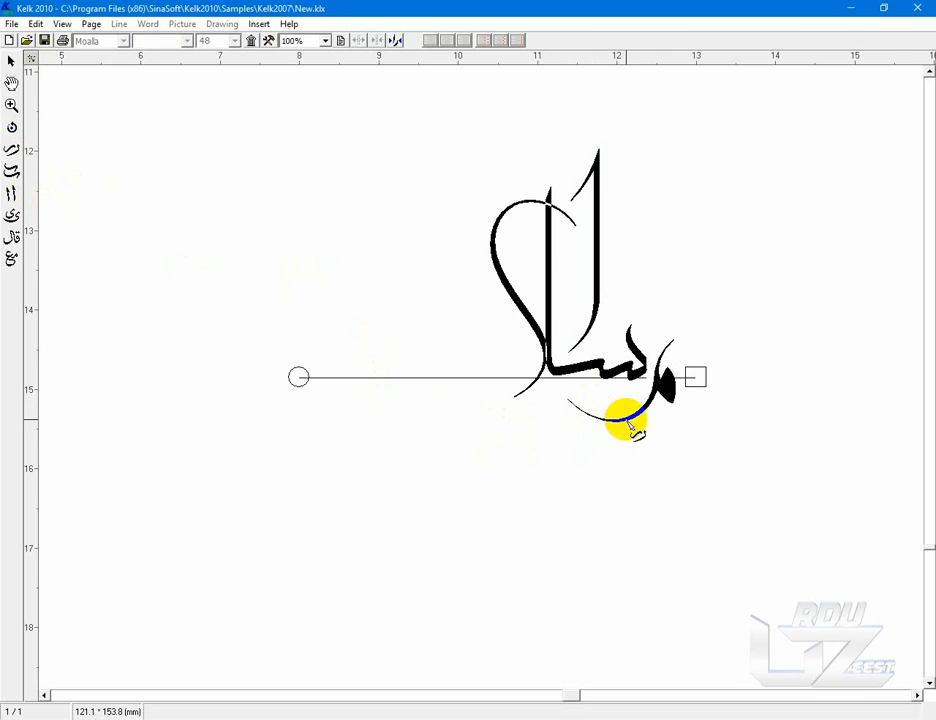
click(625, 425)
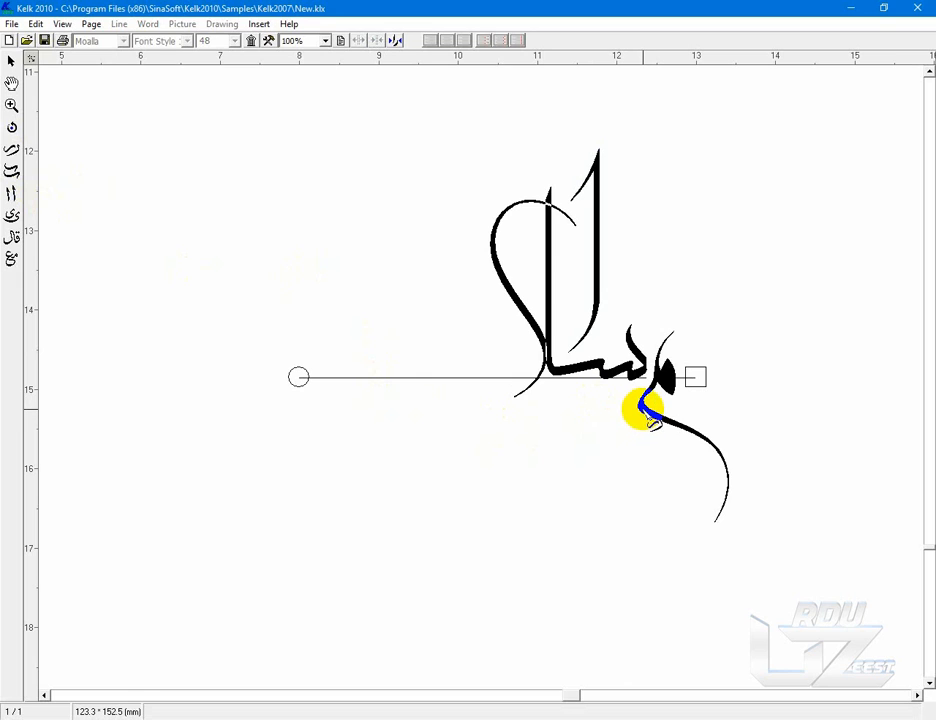
click(652, 420)
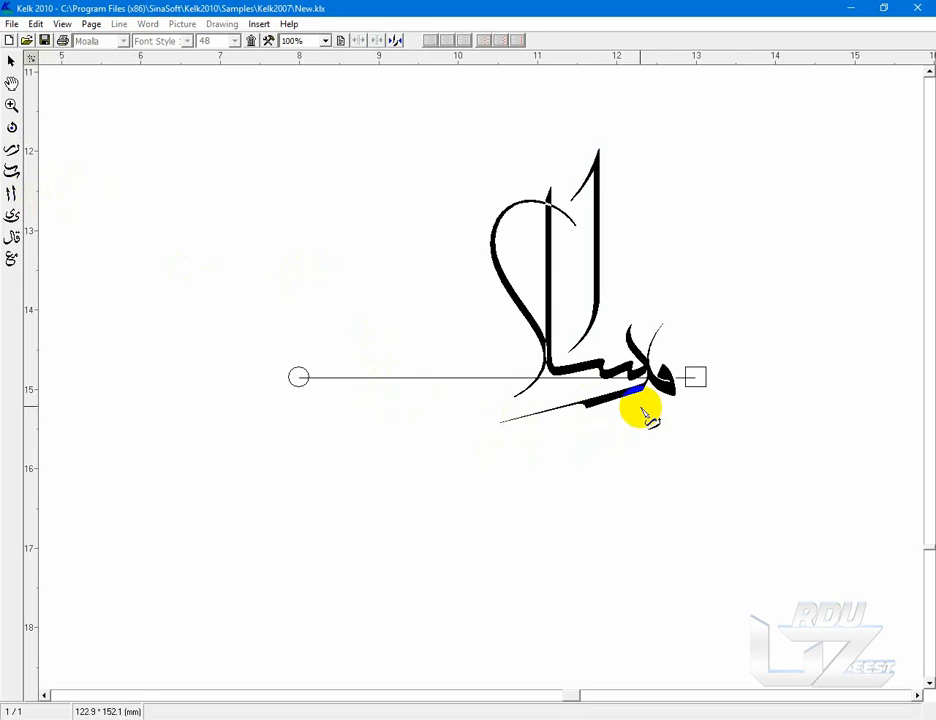
drag(633, 400, 650, 420)
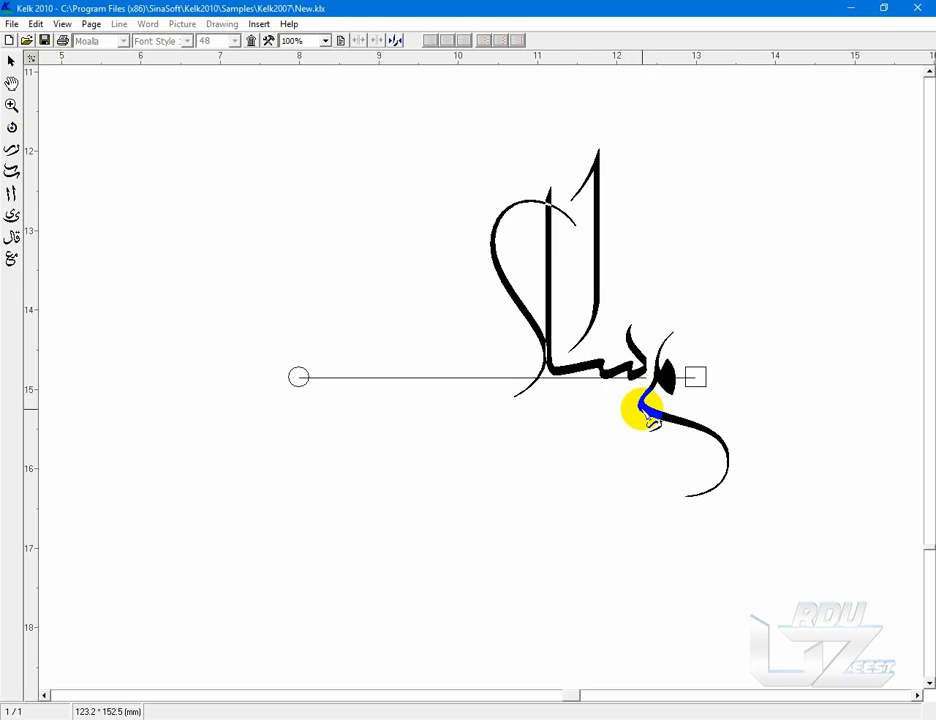
Step: Try the different extension lengths for the horizontal connecting stroke of سلا, cycling back to the original length
click(11, 170)
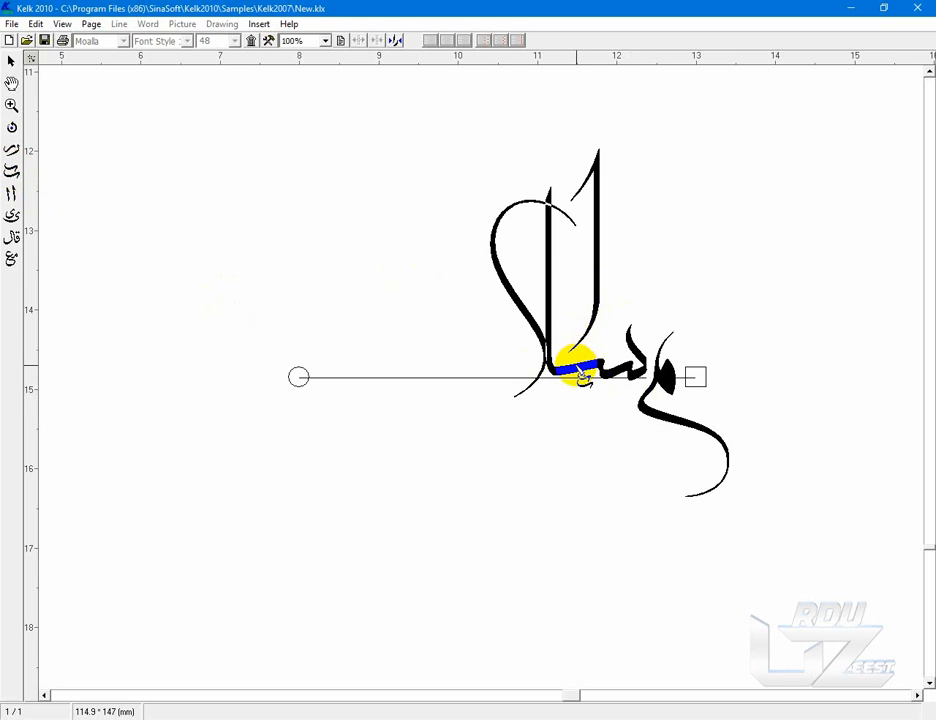
click(577, 366)
click(580, 368)
click(580, 368)
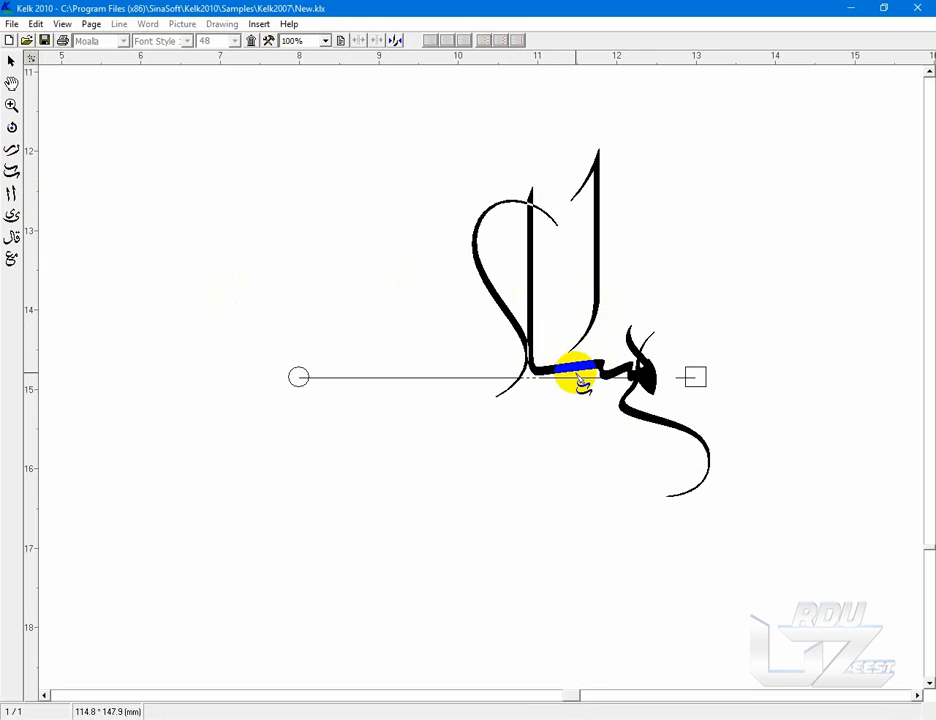
click(567, 370)
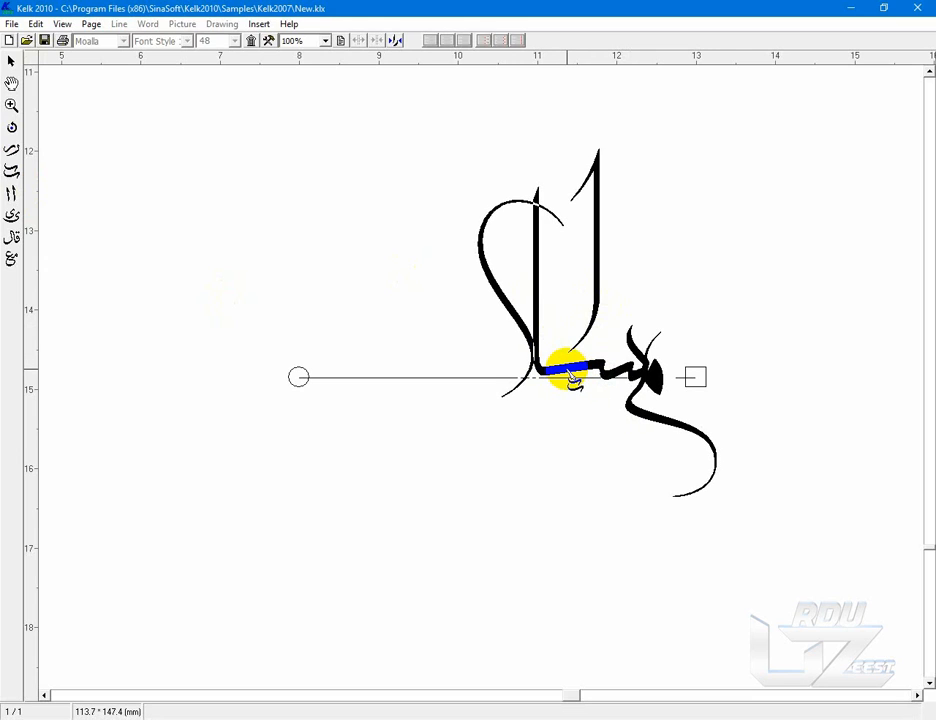
click(567, 370)
click(567, 370)
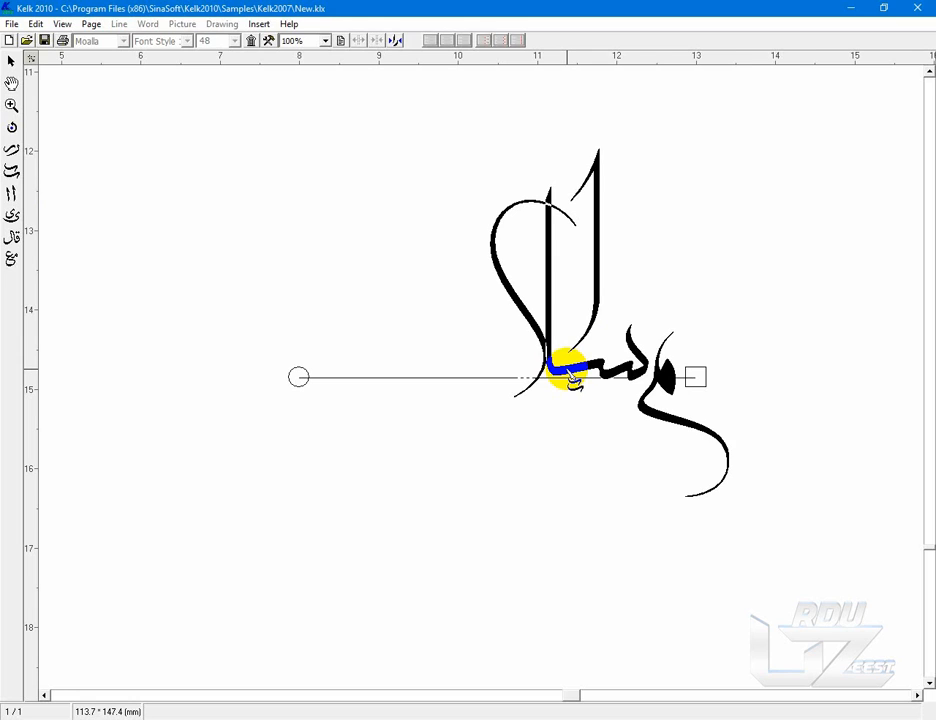
click(567, 370)
click(567, 370)
click(567, 370)
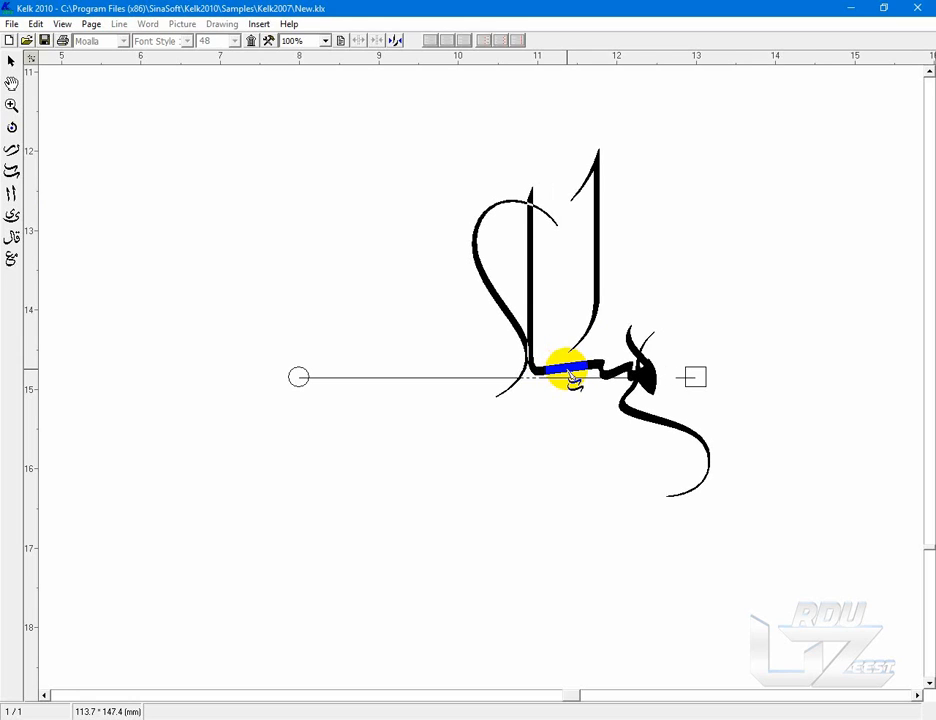
click(567, 370)
click(567, 370)
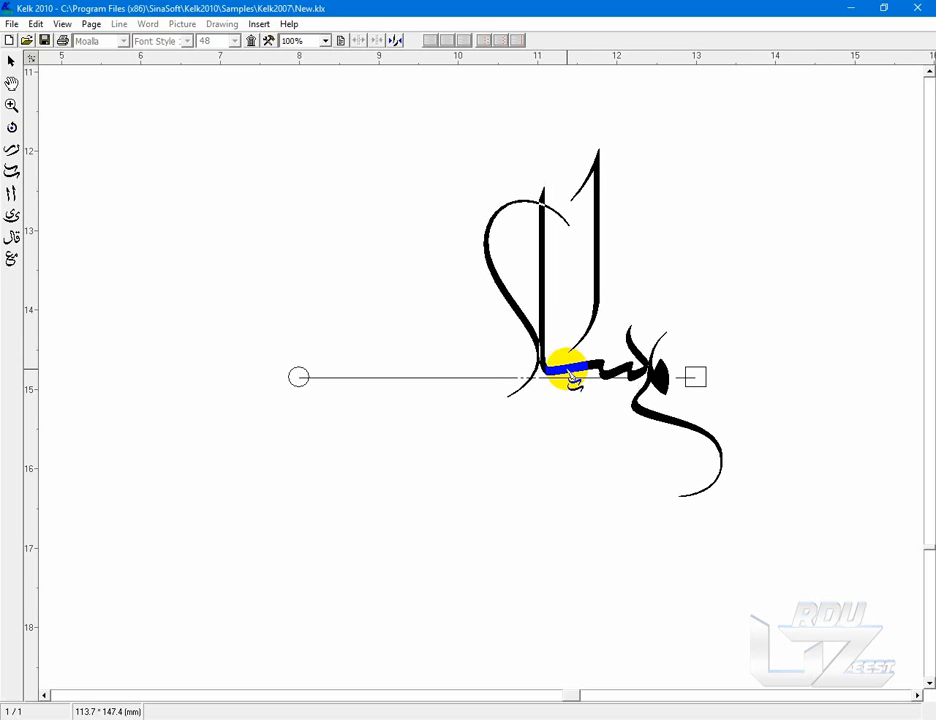
click(567, 370)
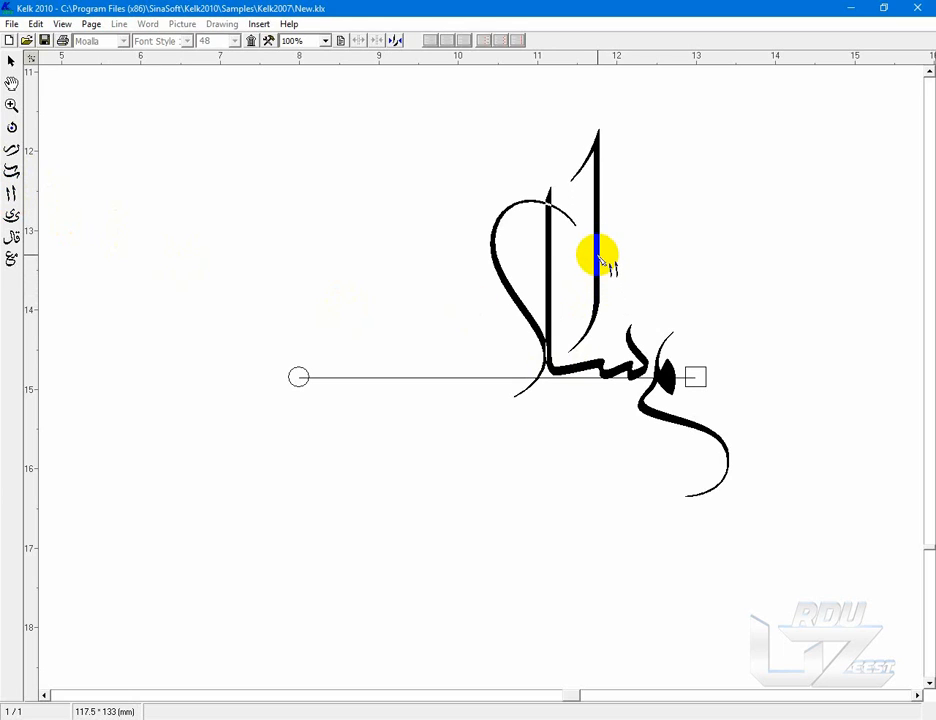
Step: Try other heights for the alef and lam uprights, and toggle the س between its toothed and stretched forms
right_click(598, 255)
right_click(598, 255)
click(548, 268)
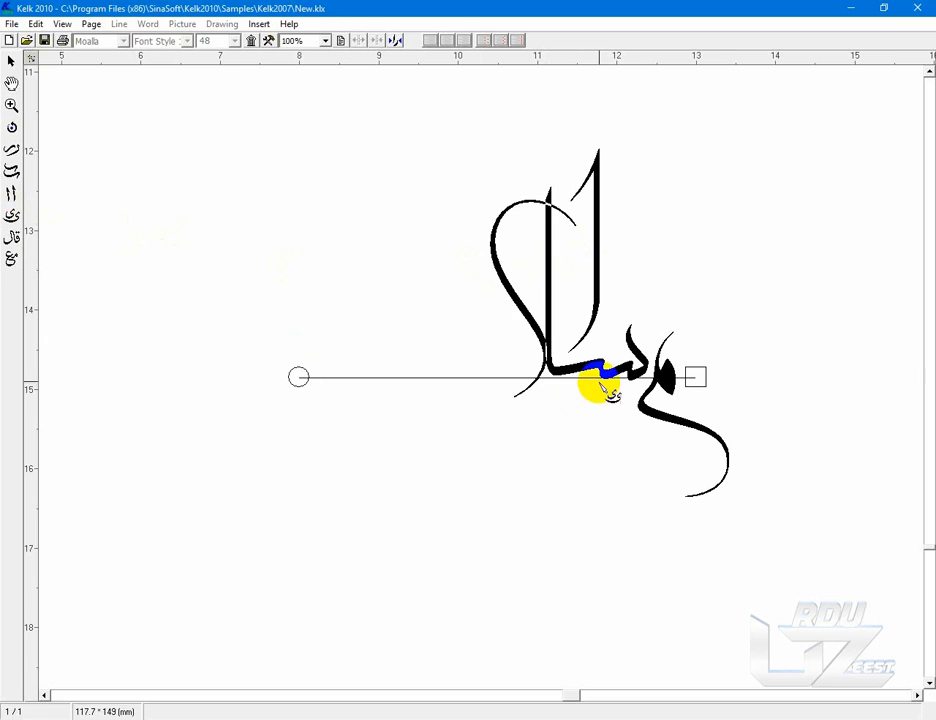
click(595, 372)
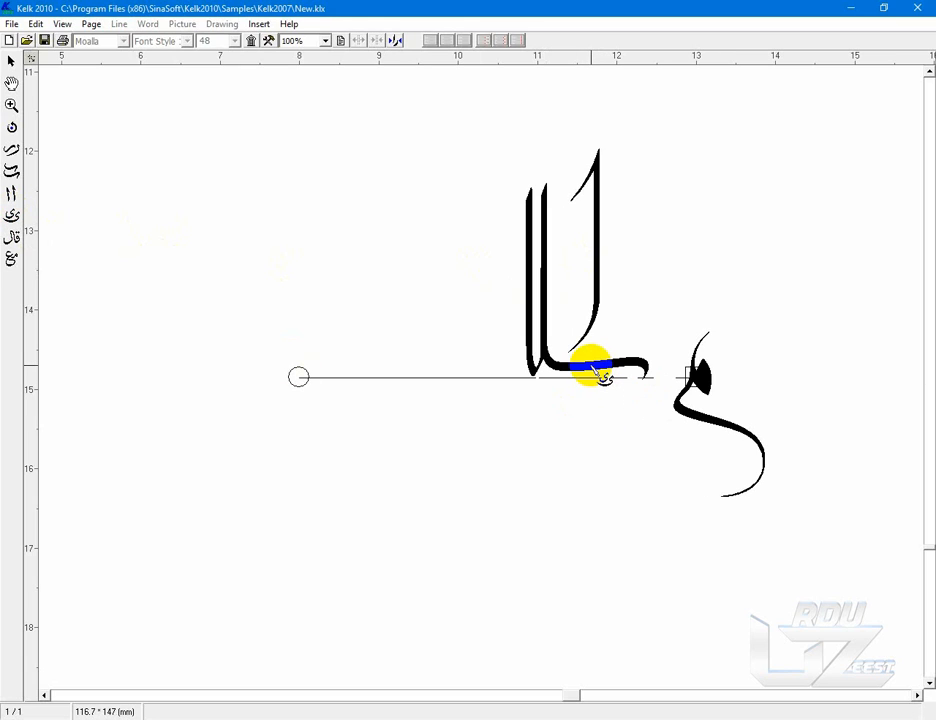
click(600, 373)
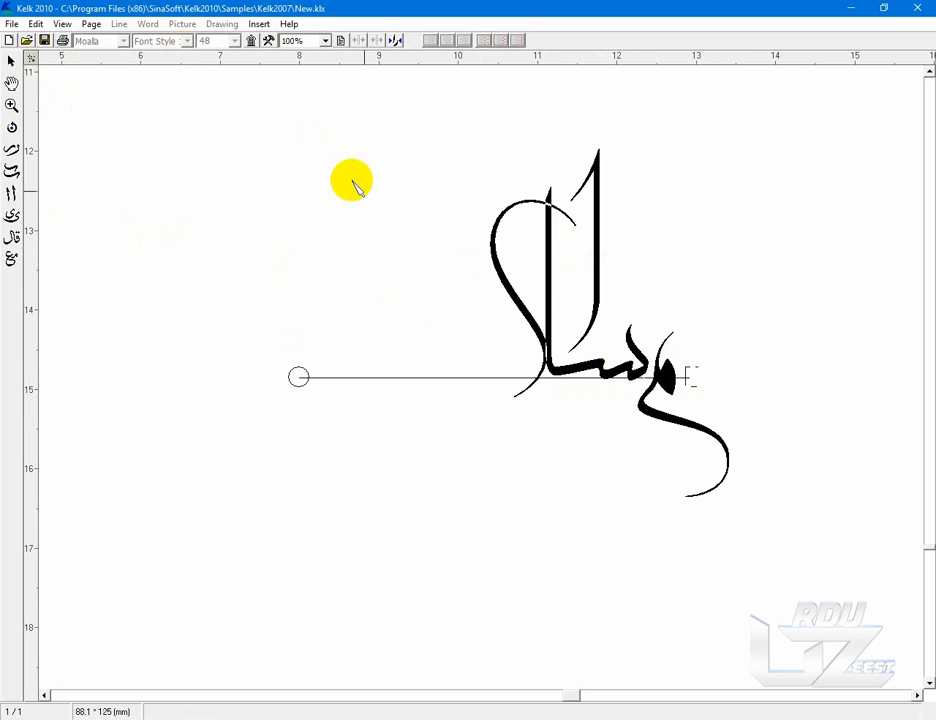
Step: Select the whole text line and change its font to Tuluth
click(699, 377)
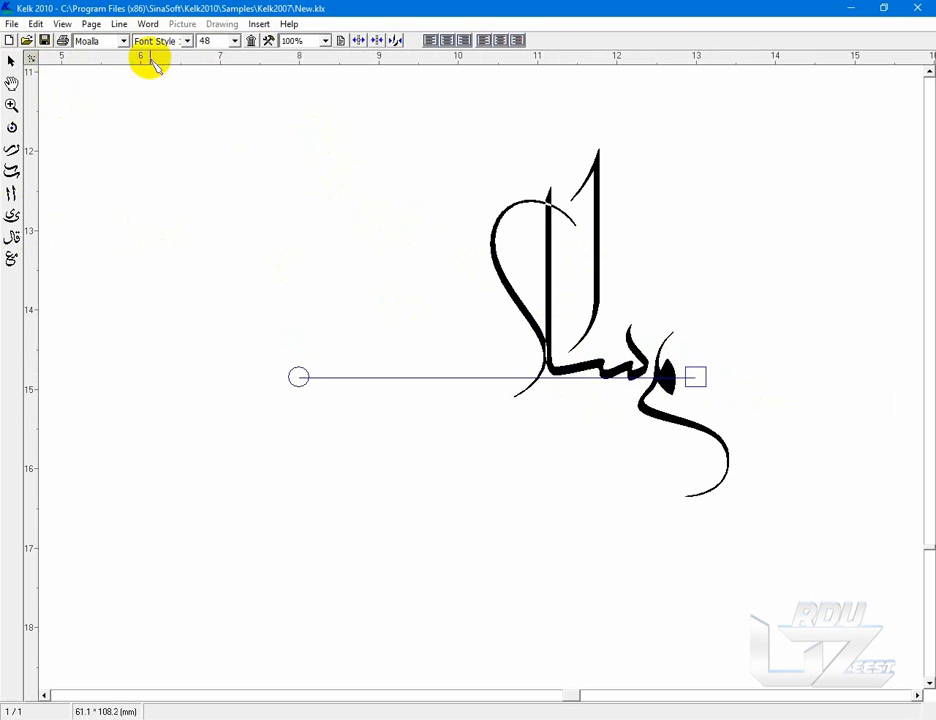
click(119, 46)
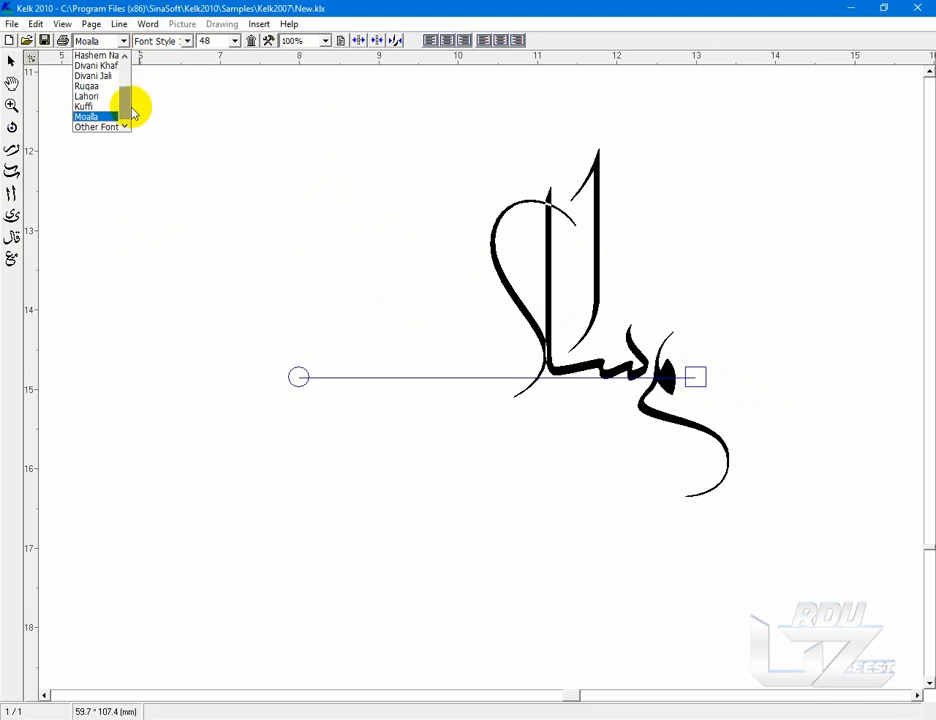
scroll(128, 97, up, 1)
drag(128, 97, 125, 69)
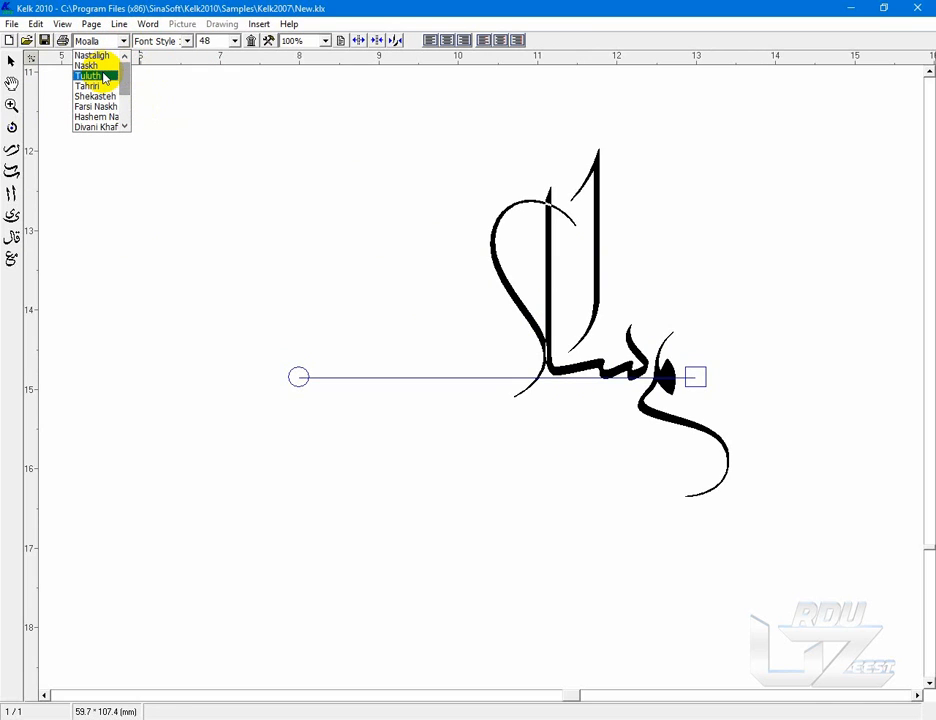
click(104, 76)
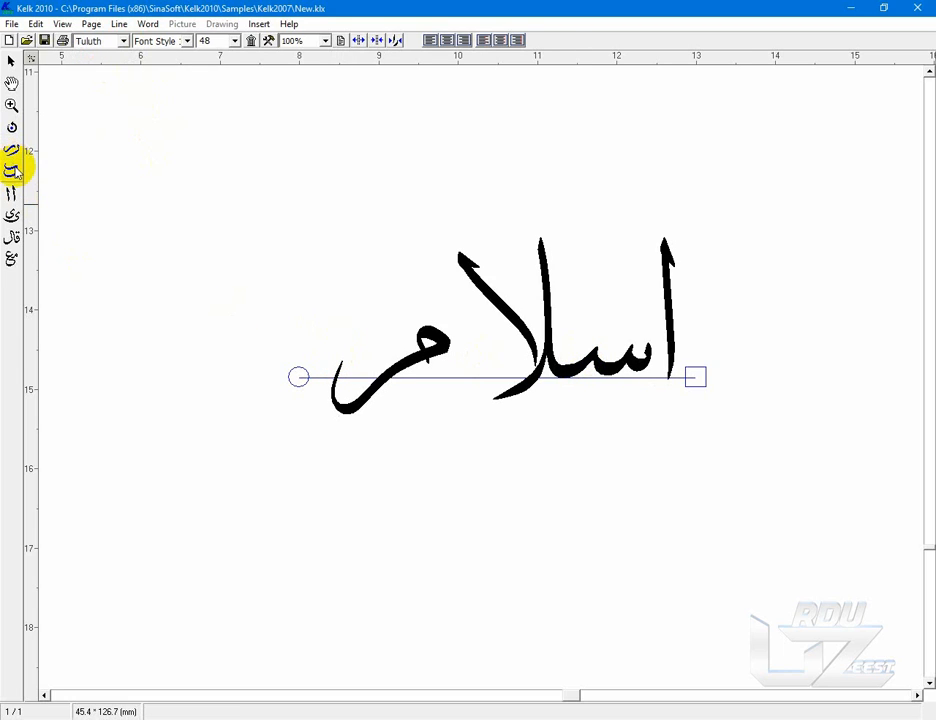
Step: Switch the س in the Tuluth line to its stretched form and lengthen its connecting stroke
click(17, 215)
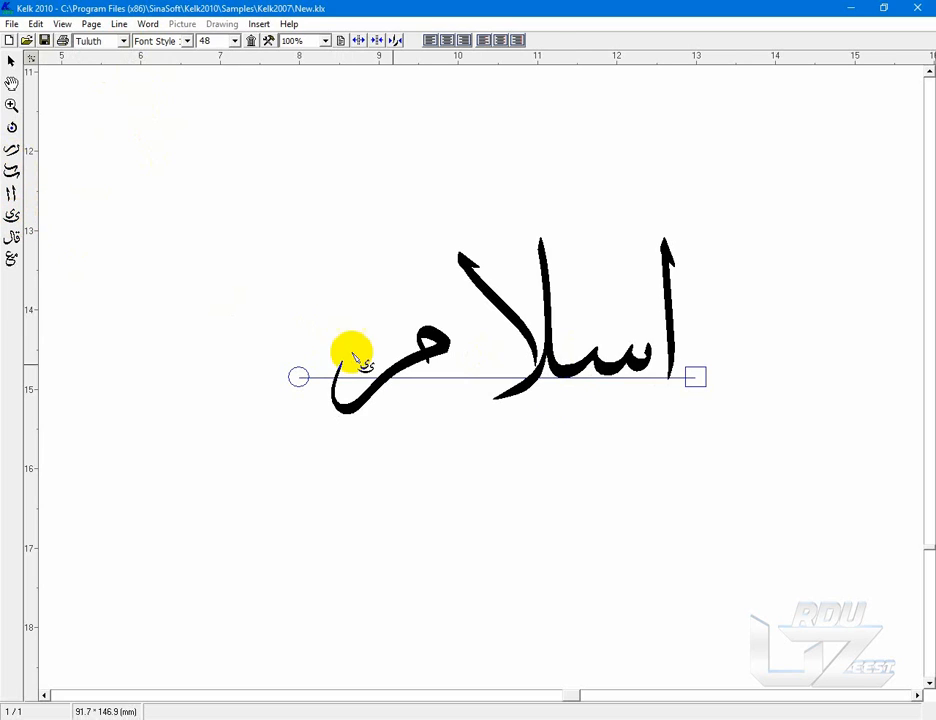
click(572, 368)
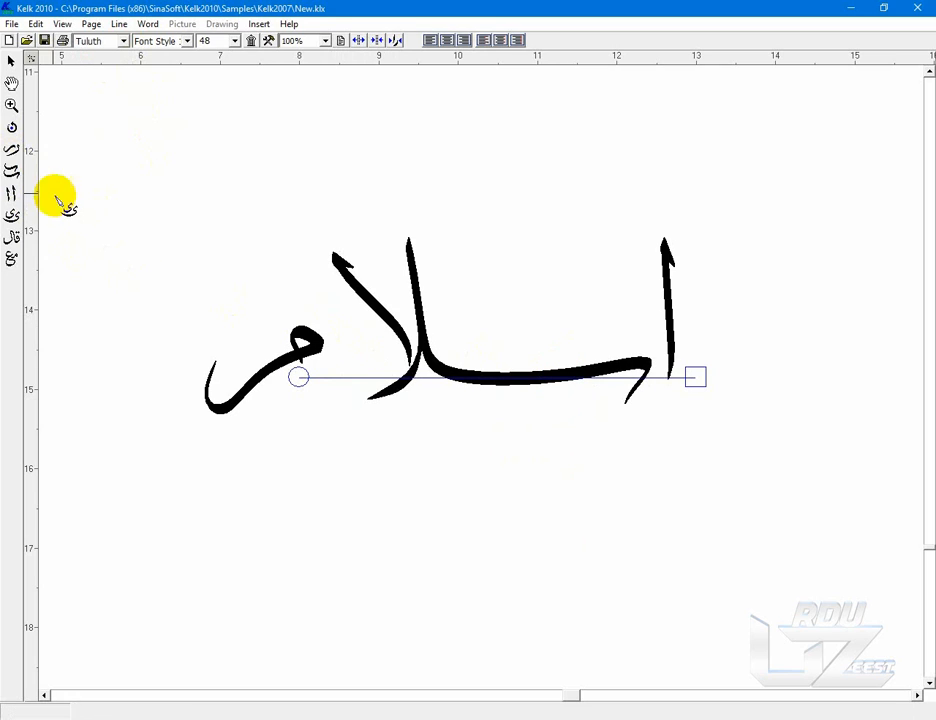
click(12, 170)
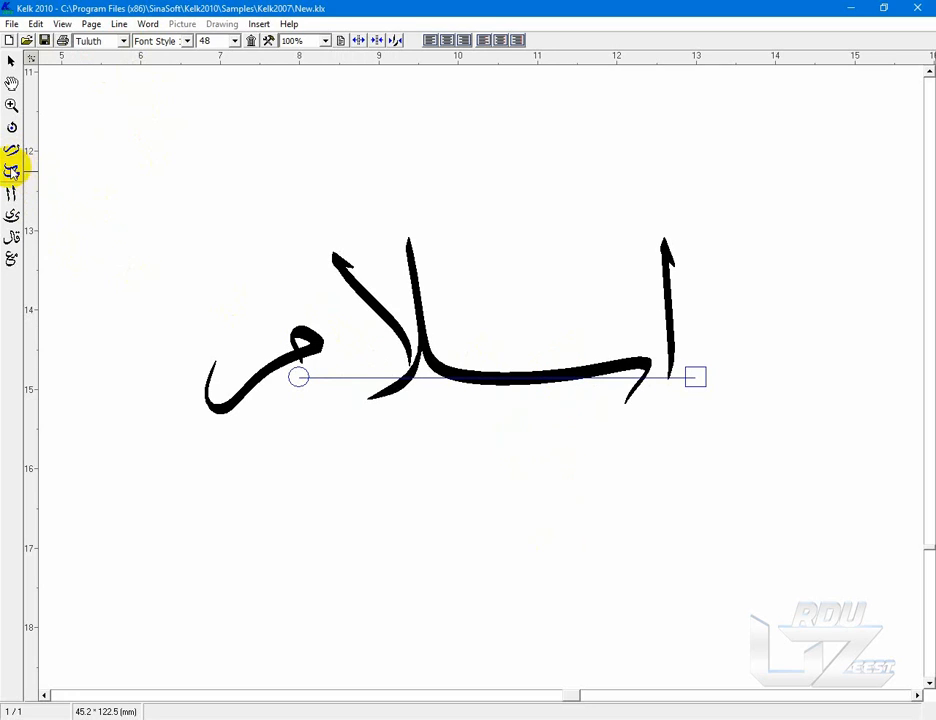
click(510, 388)
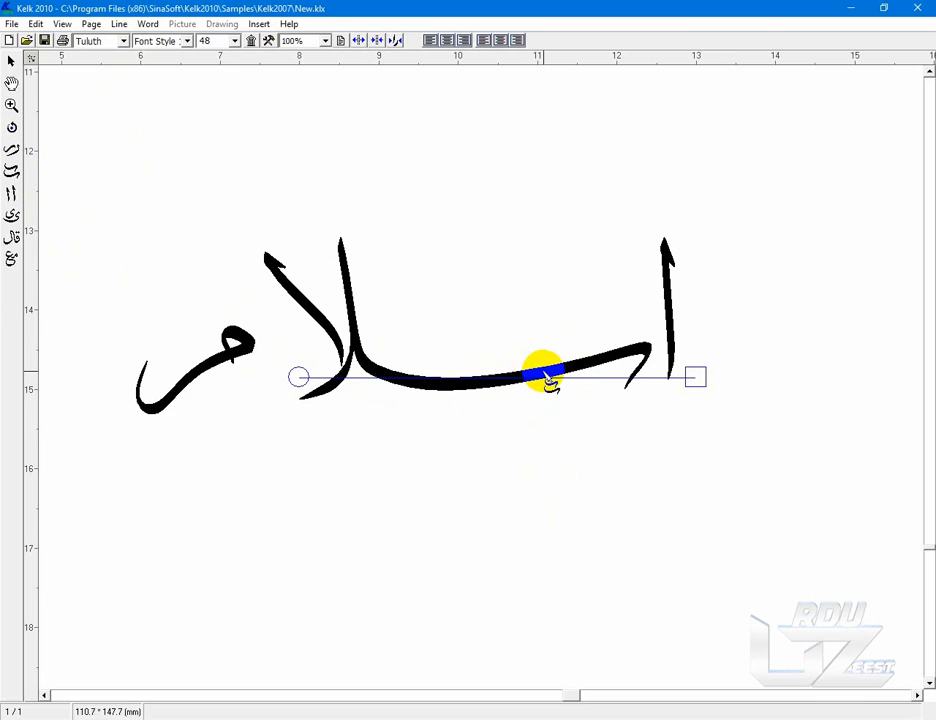
Step: Replace the سلا group with the combination that has a toothed س and a looped لا, and refresh the page display
click(545, 373)
click(546, 377)
click(11, 60)
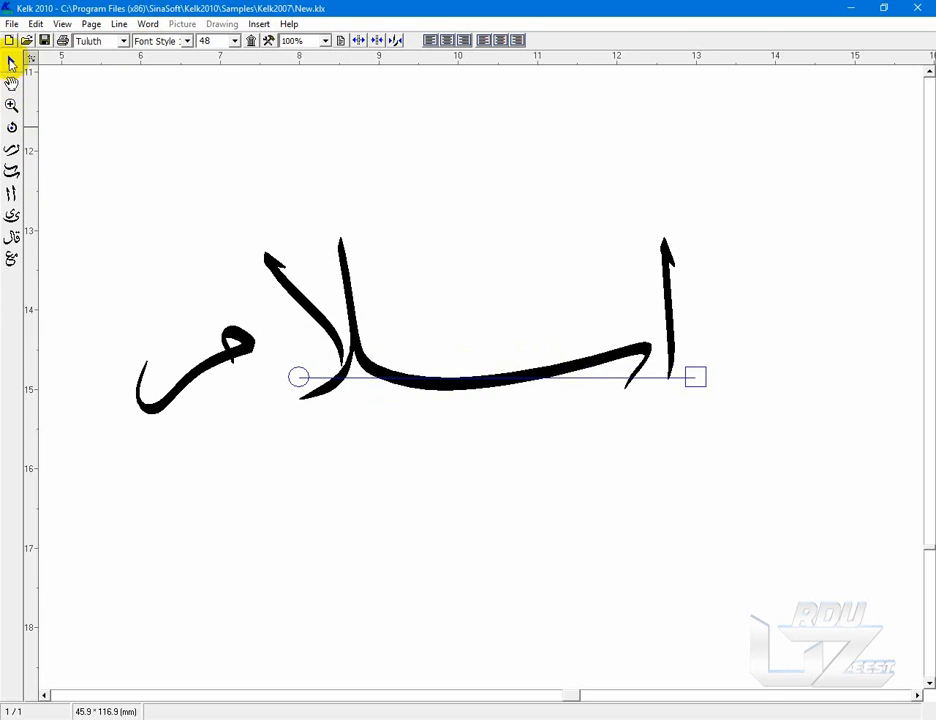
right_click(612, 356)
click(656, 432)
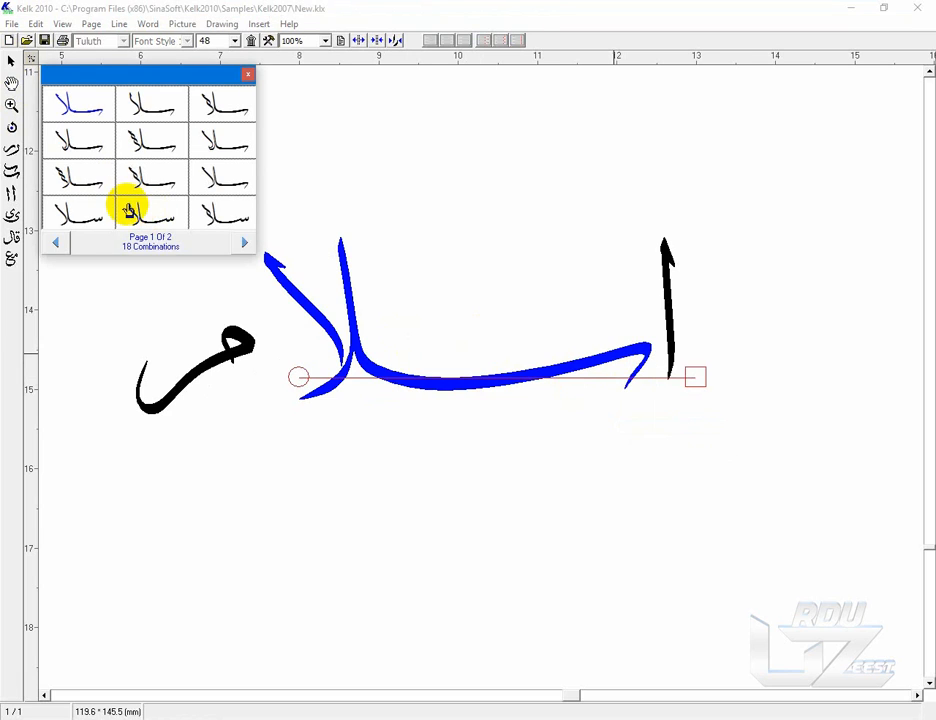
click(225, 216)
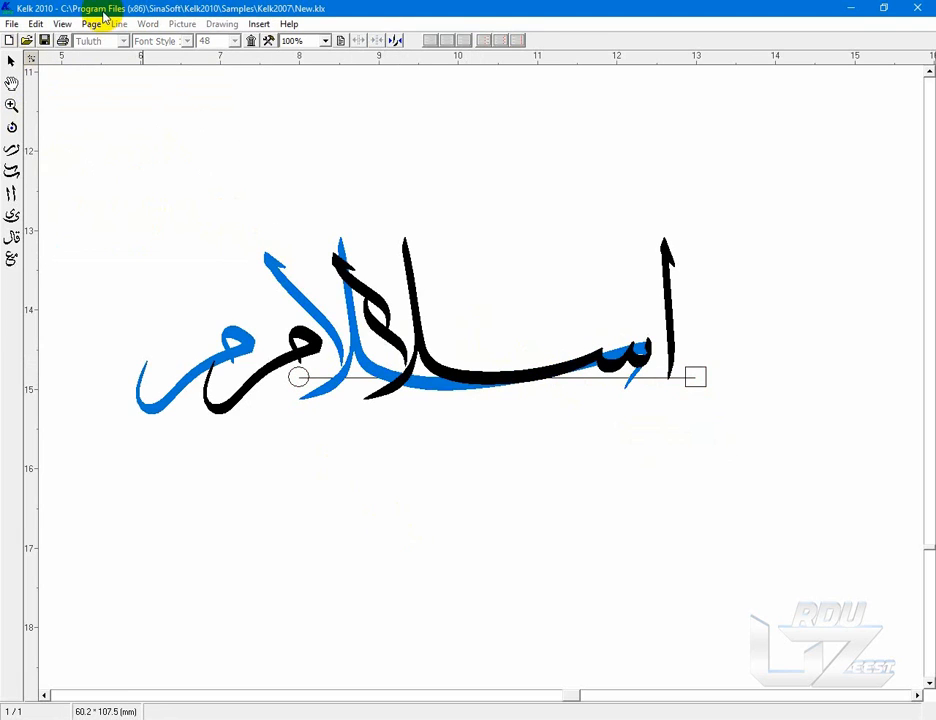
click(62, 24)
click(77, 36)
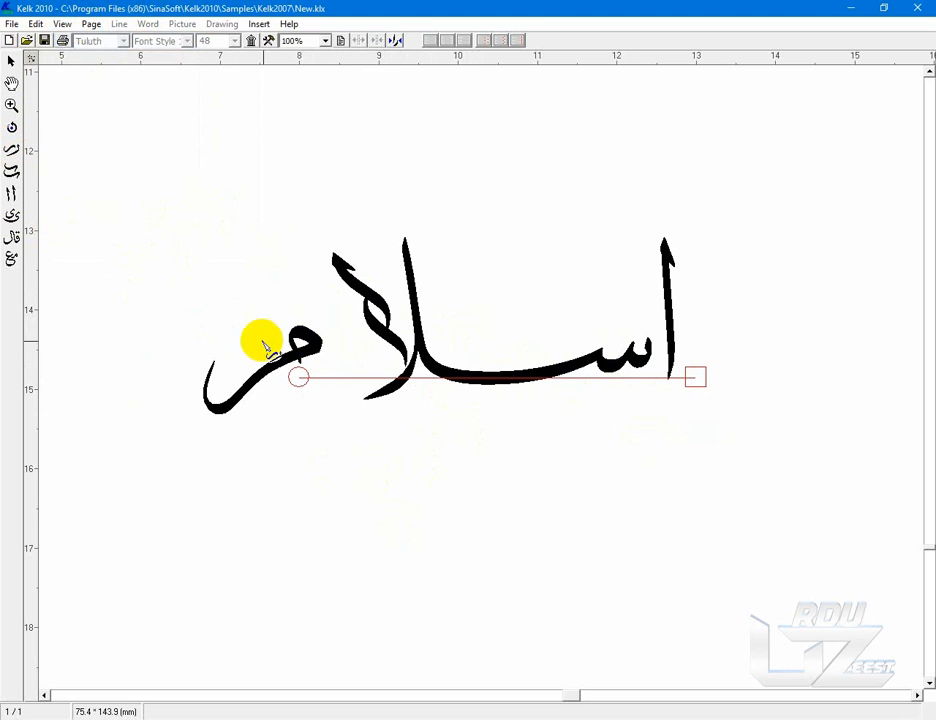
Step: Switch the tail of the final م to its short downward form and move the letter close against the لا
drag(292, 345, 310, 362)
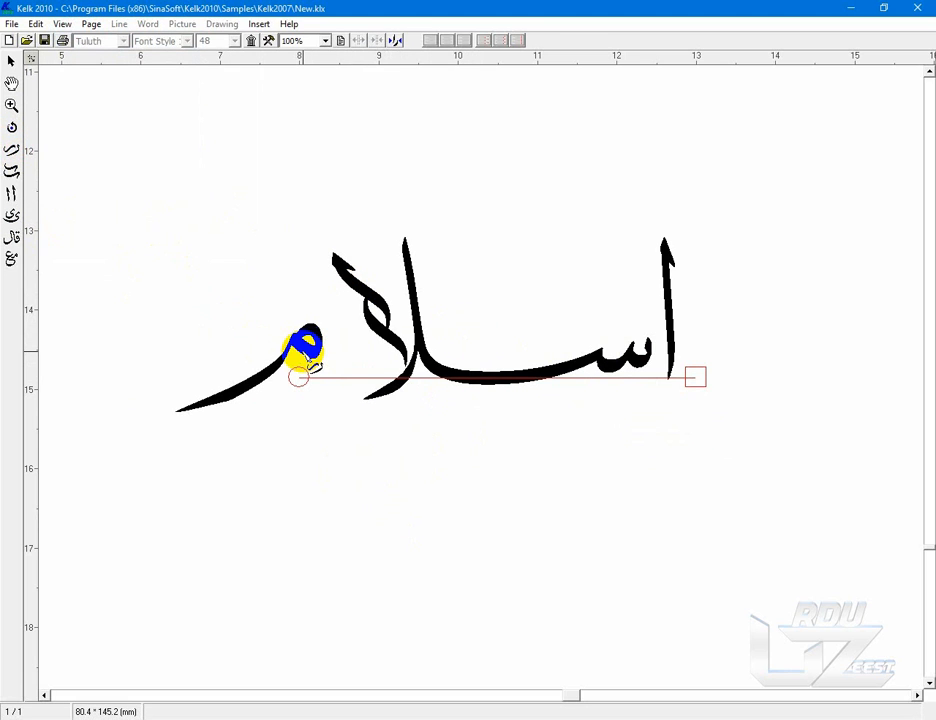
click(303, 351)
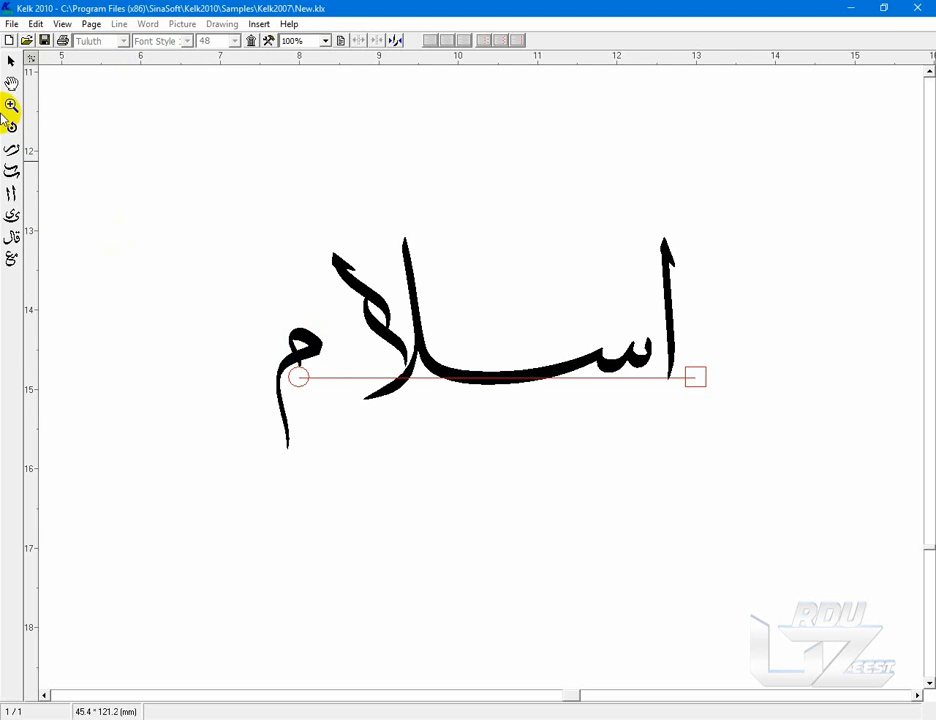
drag(313, 339, 373, 348)
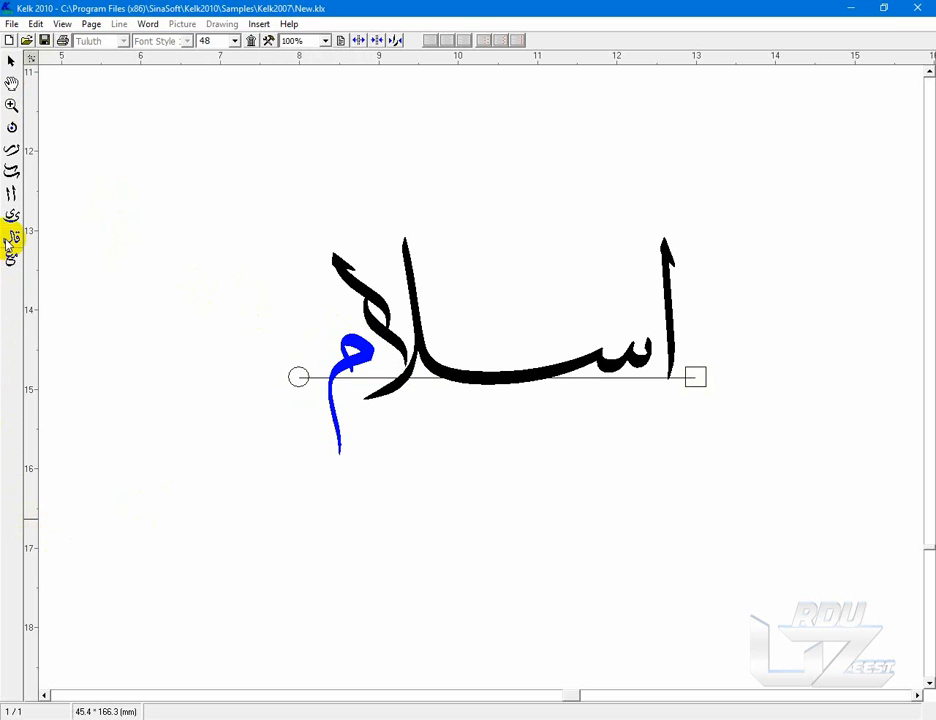
Step: Replace the line's text with الله, using the Operating System text option in the line properties
click(12, 238)
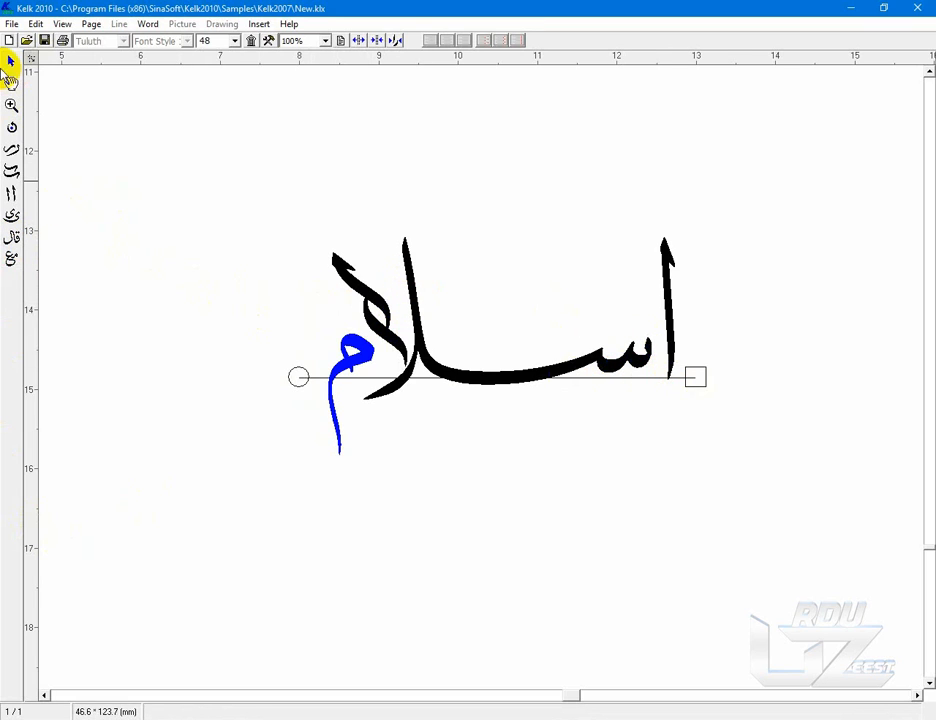
click(10, 64)
click(696, 378)
right_click(697, 380)
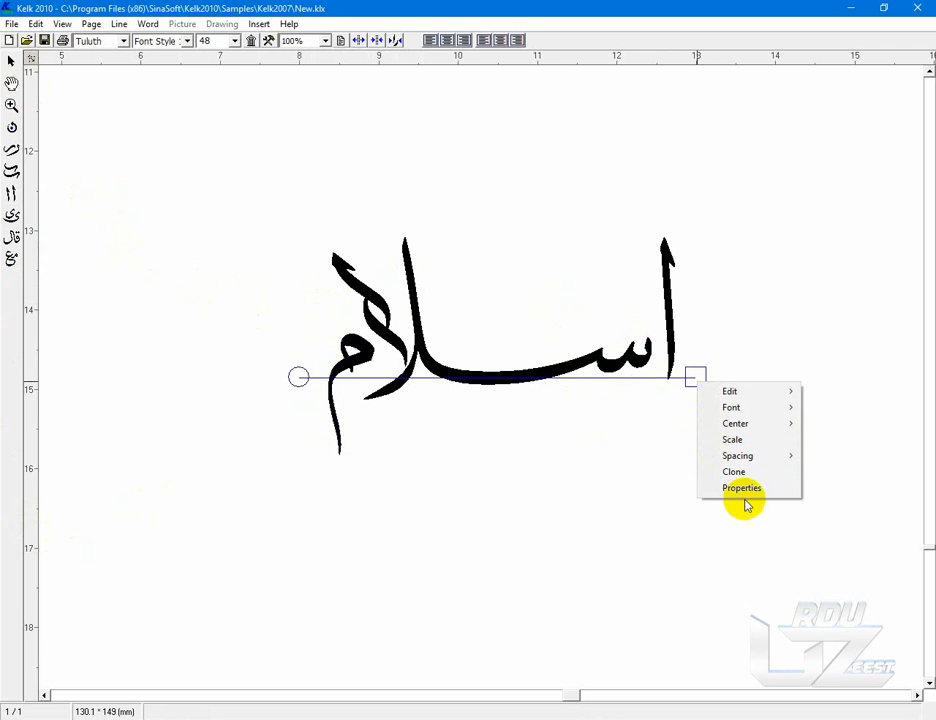
click(743, 489)
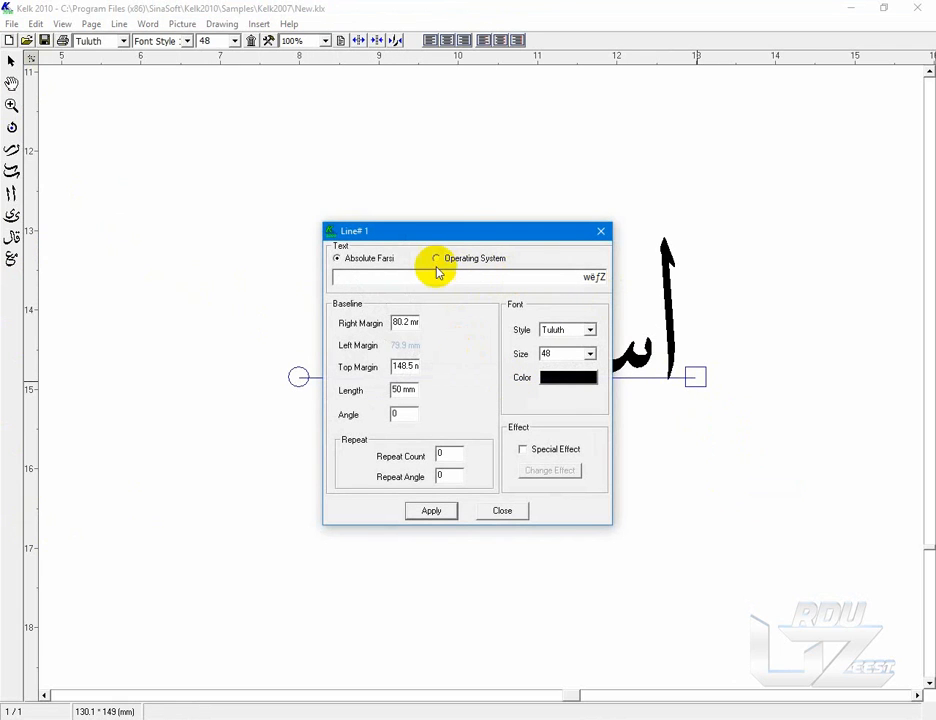
drag(460, 233, 149, 215)
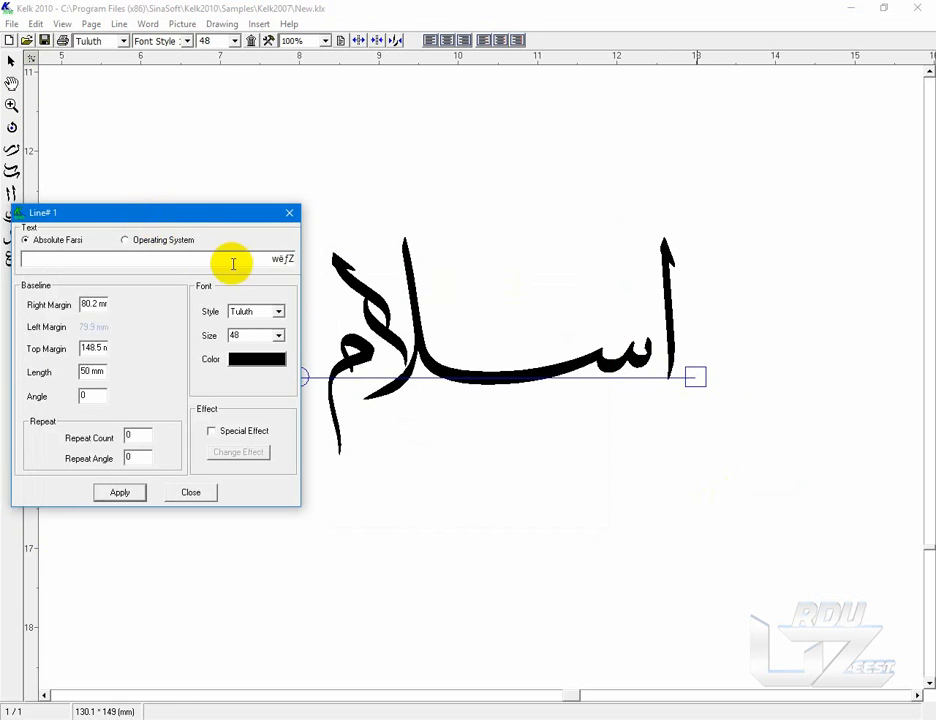
double_click(291, 260)
click(175, 241)
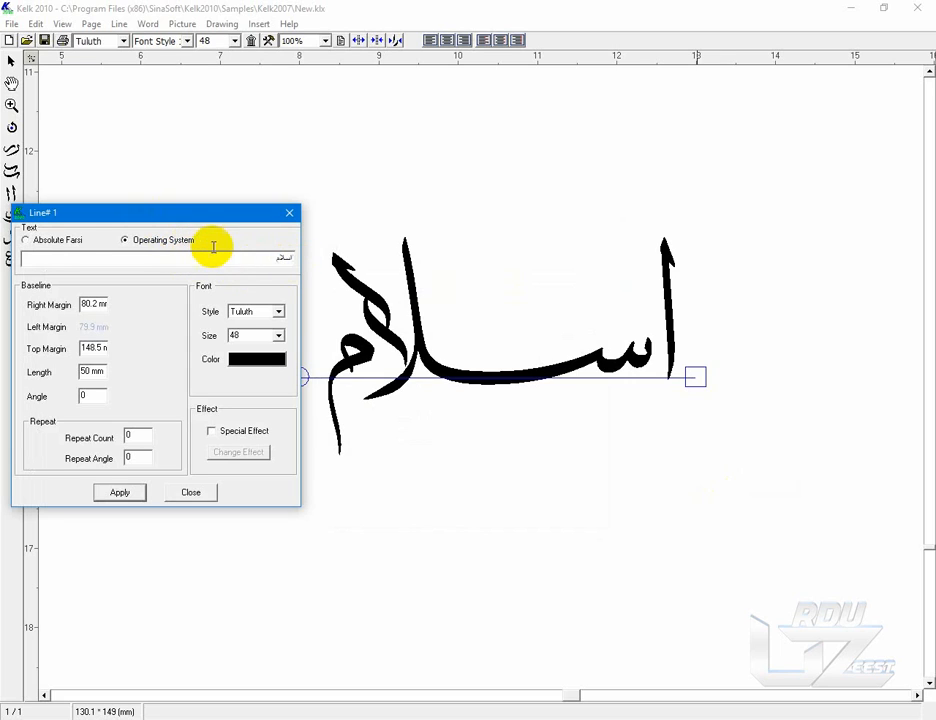
double_click(287, 257)
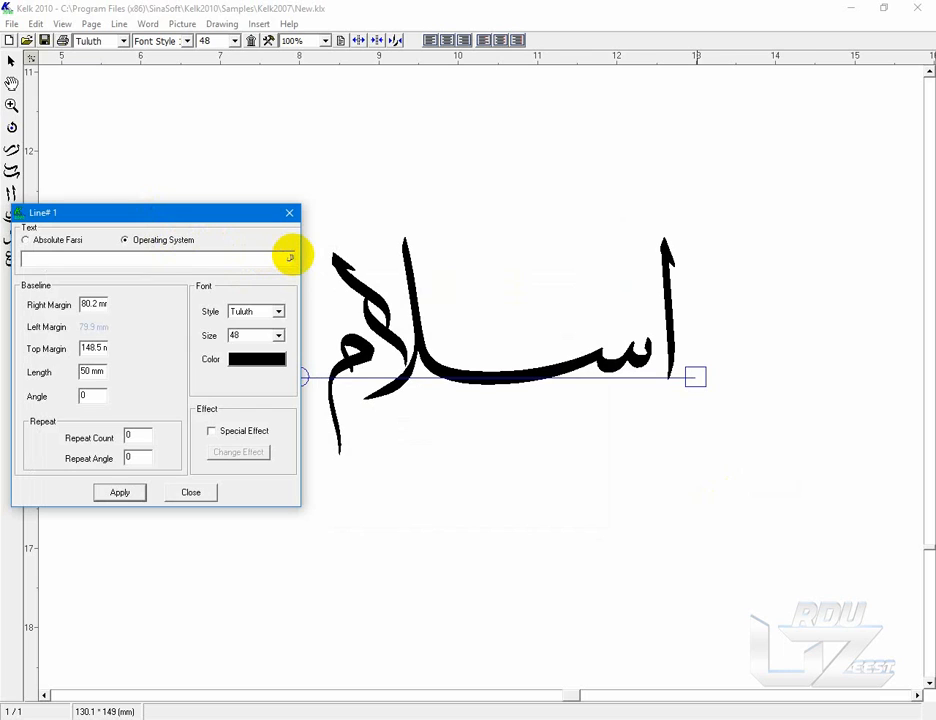
key(BackSpace)
text(الله)
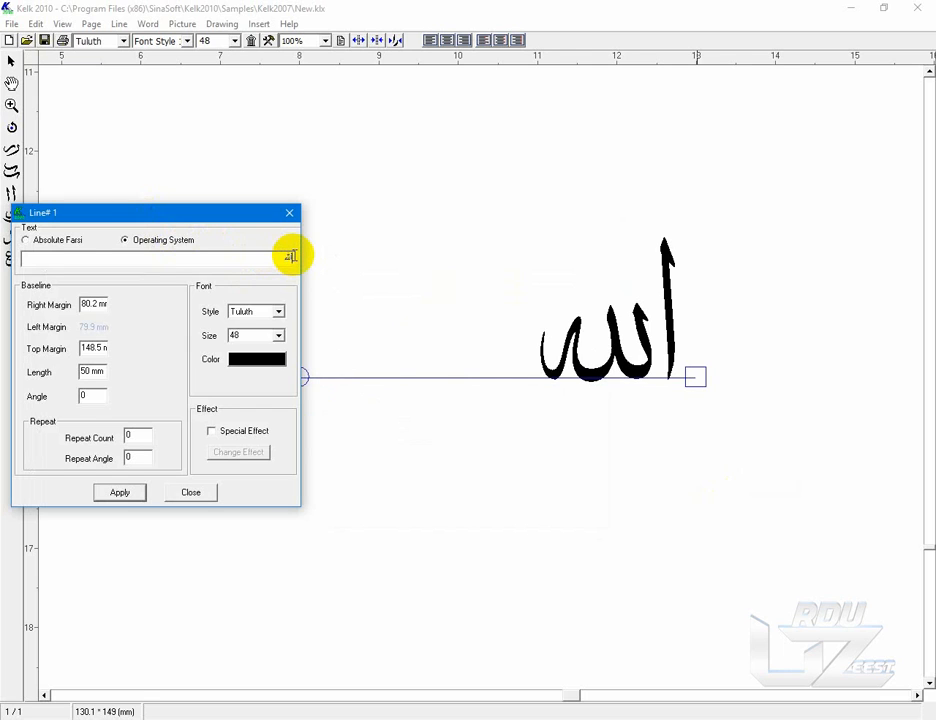
click(289, 212)
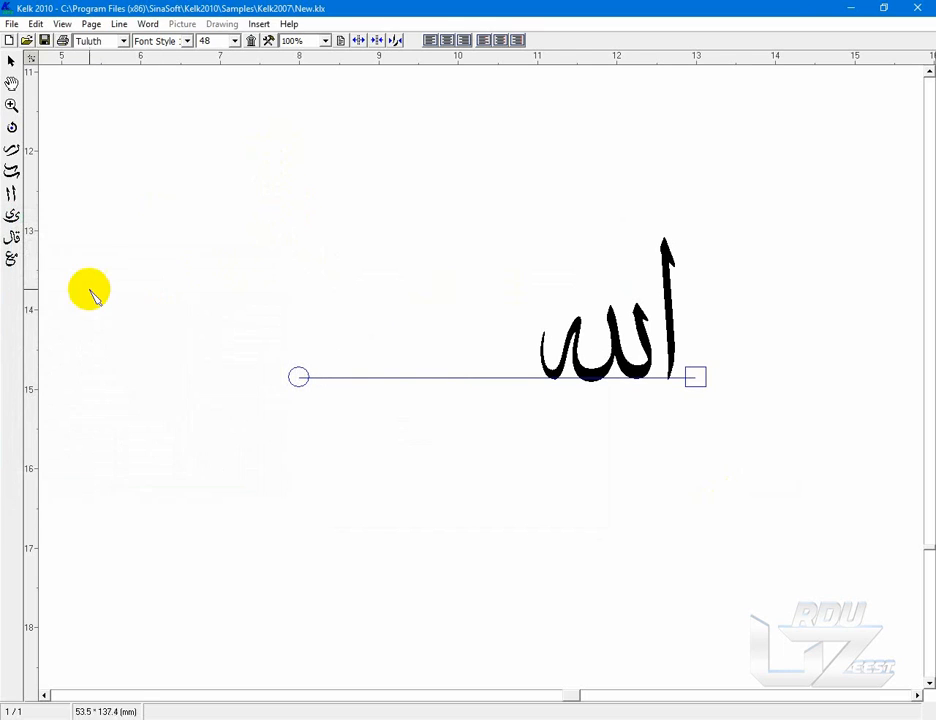
Step: Toggle the alef and first lam of الله between separate and joined forms, refresh the display, and finish with the joined form
click(14, 238)
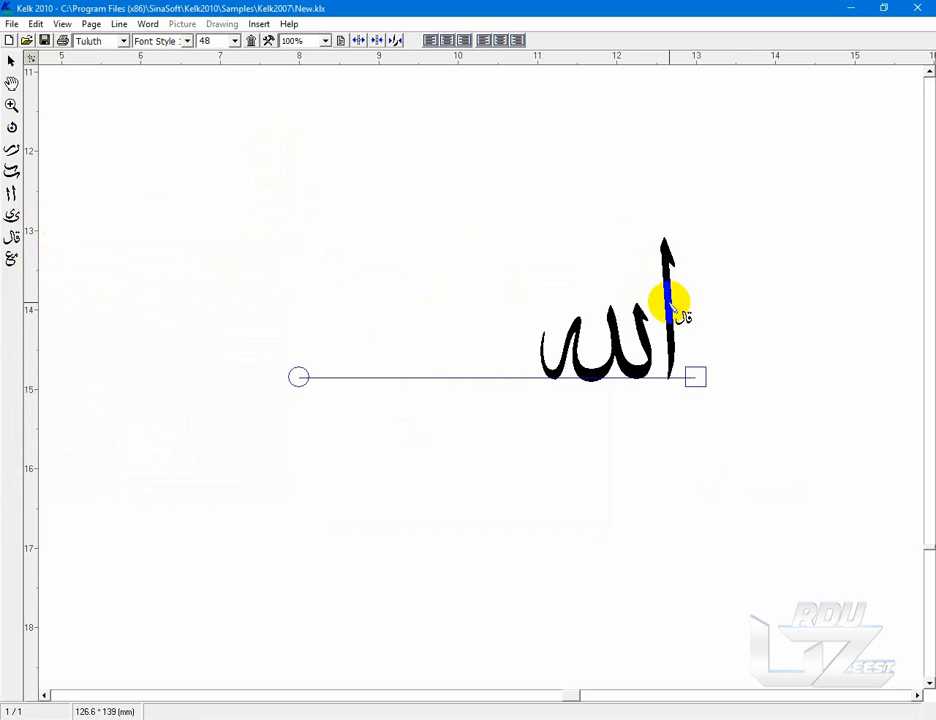
click(668, 310)
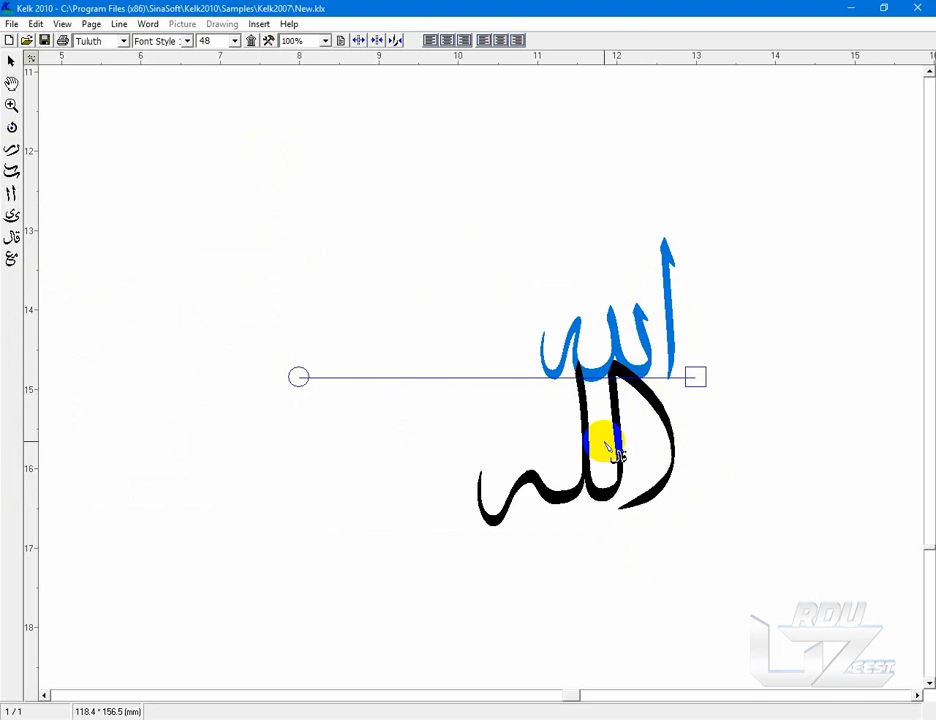
click(616, 377)
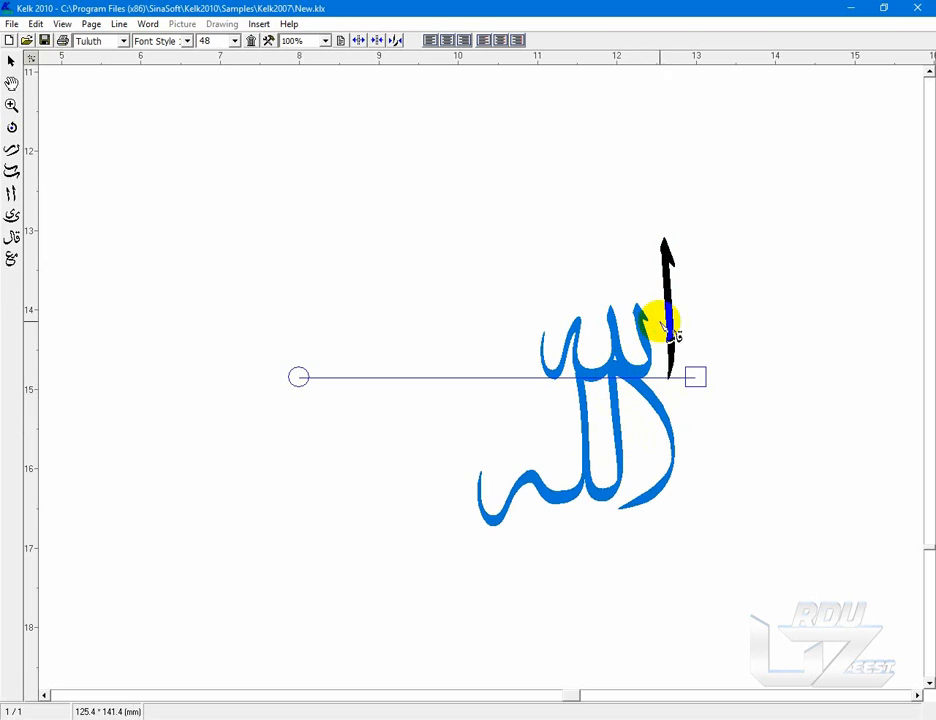
click(62, 24)
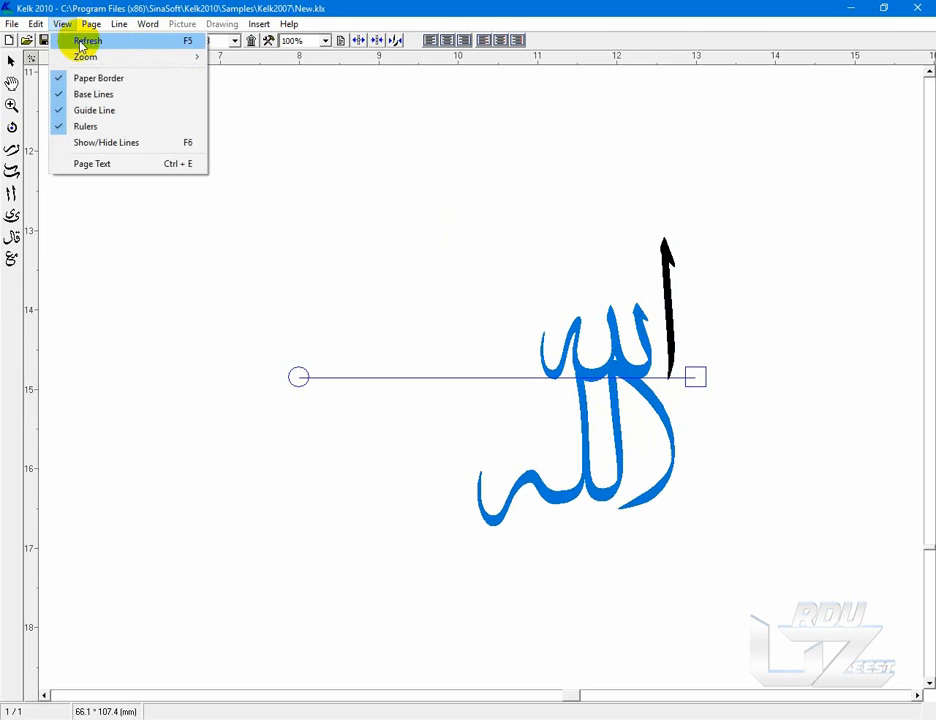
click(85, 37)
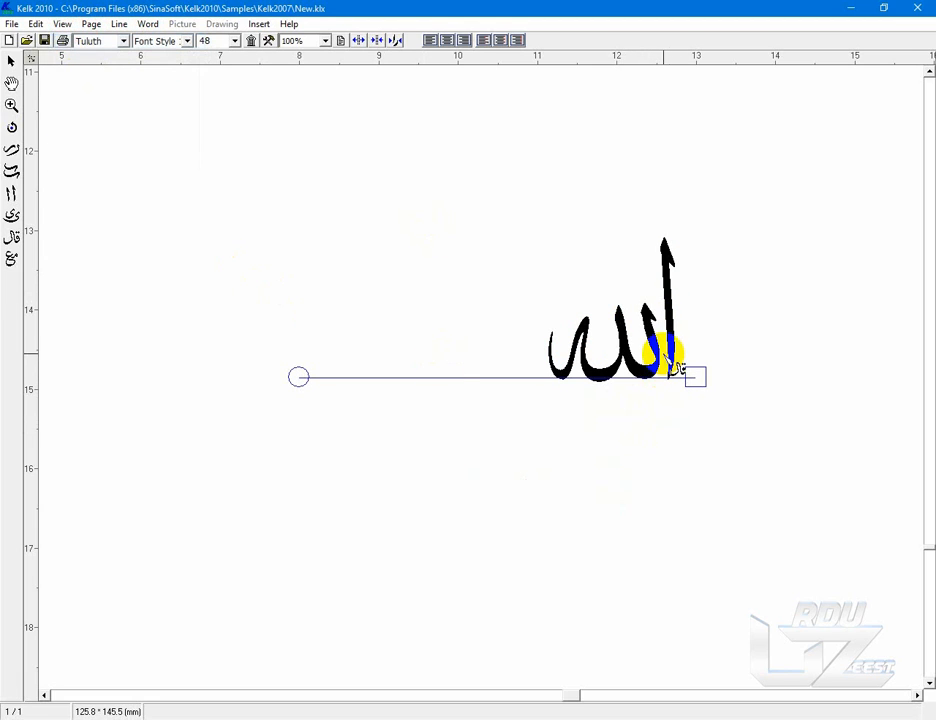
click(663, 250)
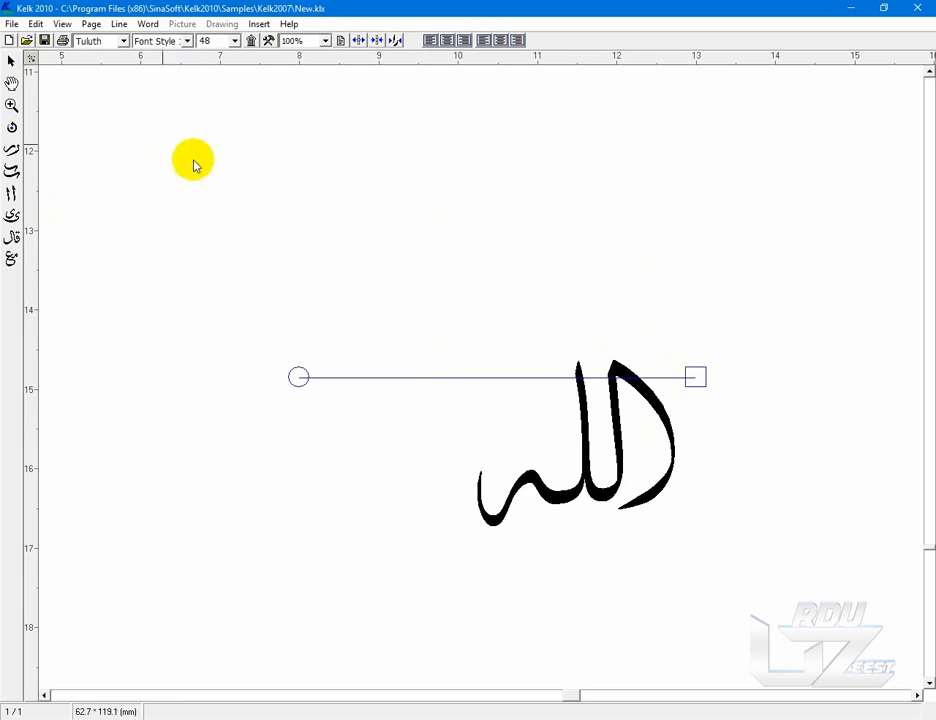
Step: Replace the line's text with مع, using the Operating System text option in the line properties
right_click(697, 374)
click(733, 478)
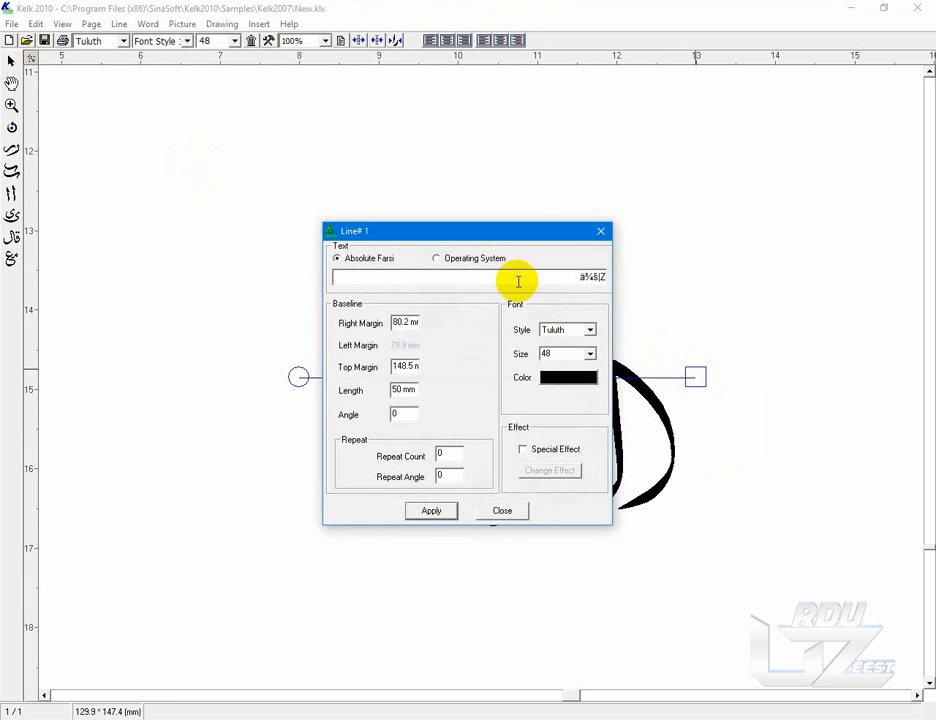
click(478, 259)
drag(508, 236, 309, 205)
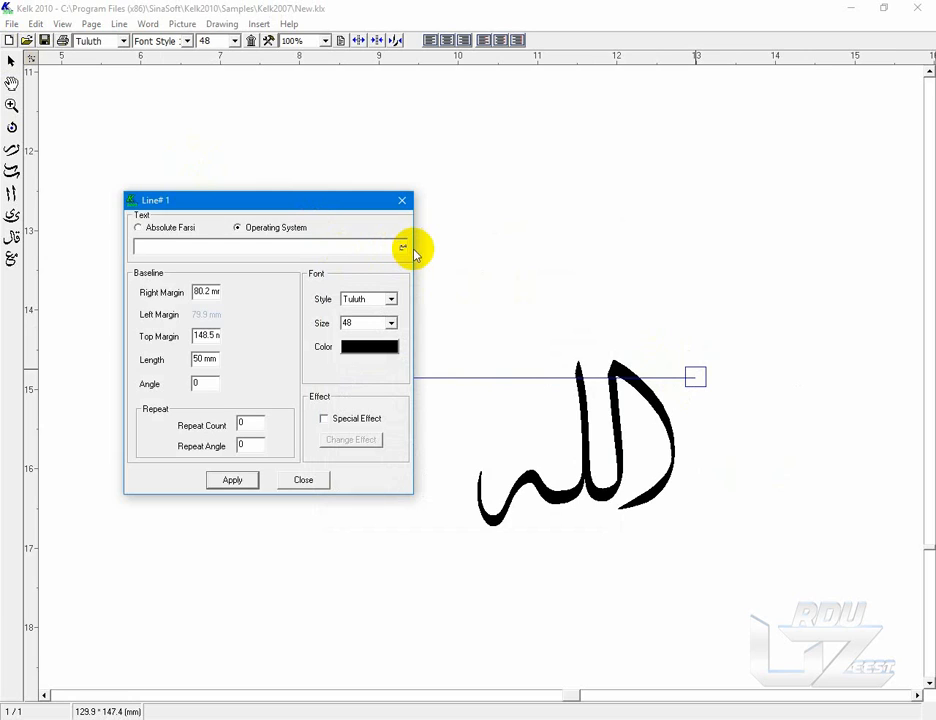
key(Return)
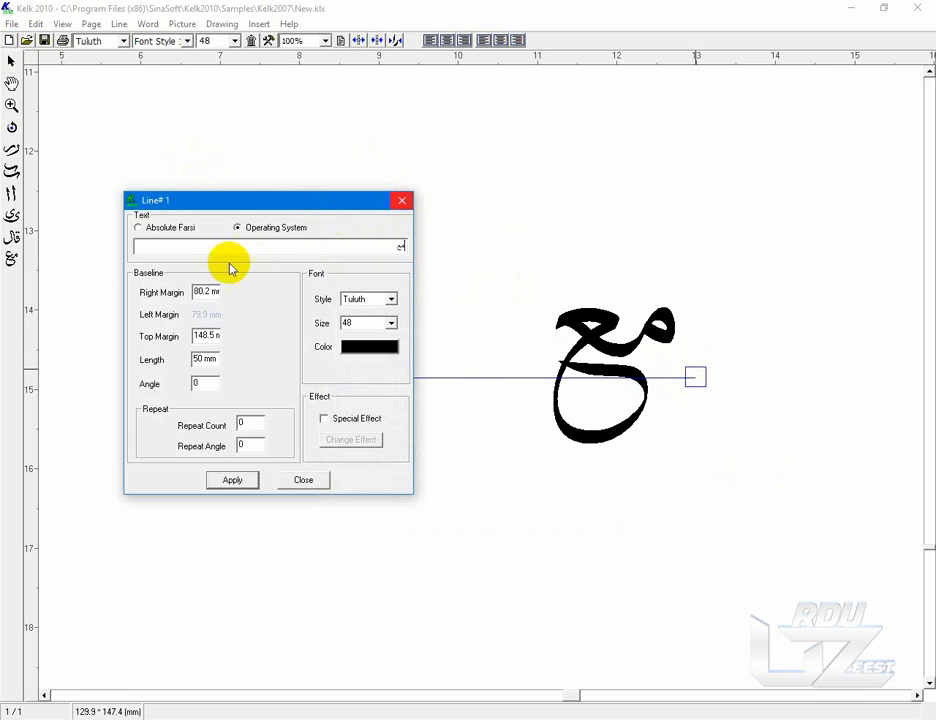
click(402, 201)
Step: Toggle the final ع of مع between its full looped bowl and its short tail, finishing with the short tail
click(11, 259)
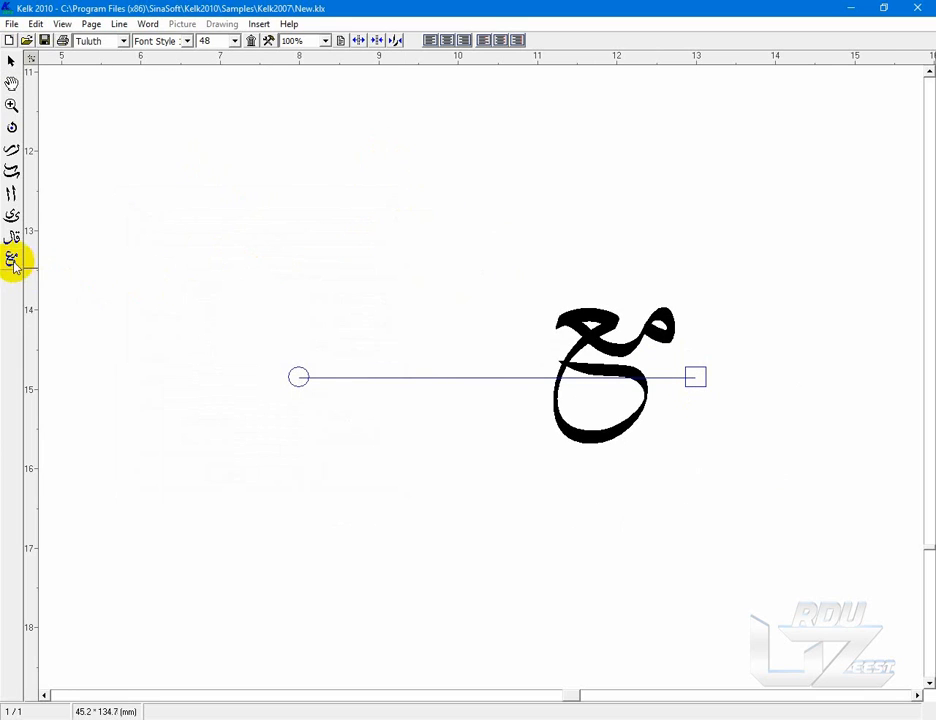
click(596, 354)
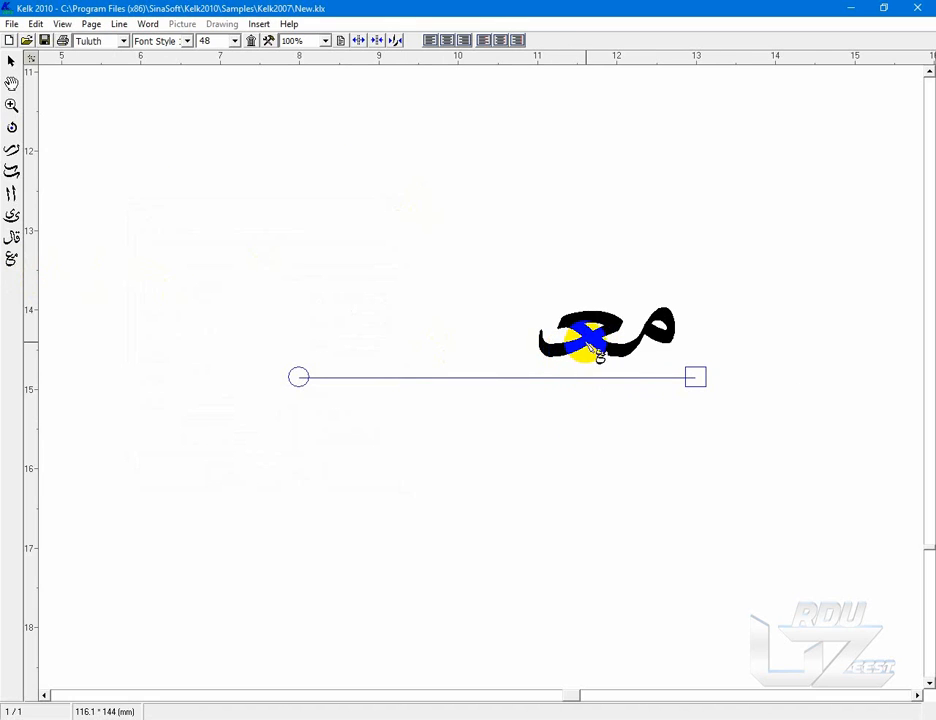
click(603, 355)
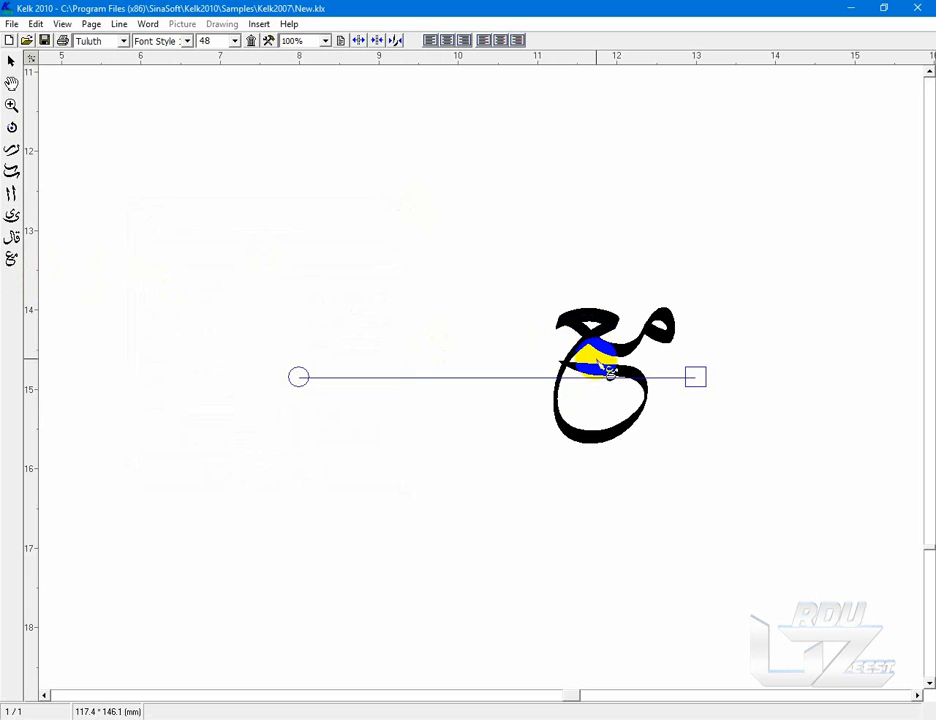
click(609, 356)
click(609, 356)
click(609, 356)
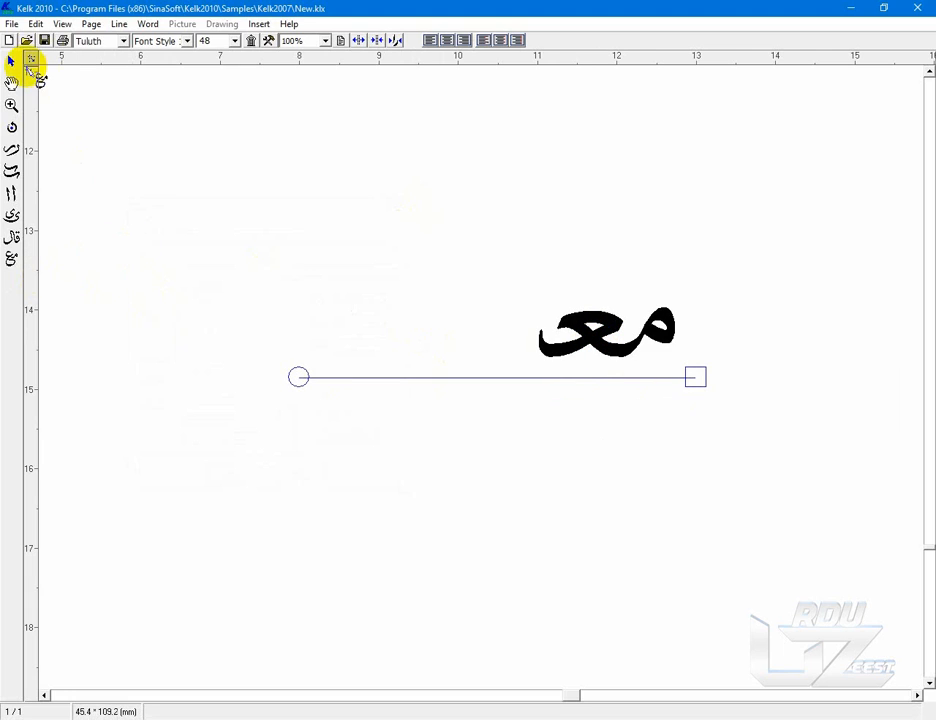